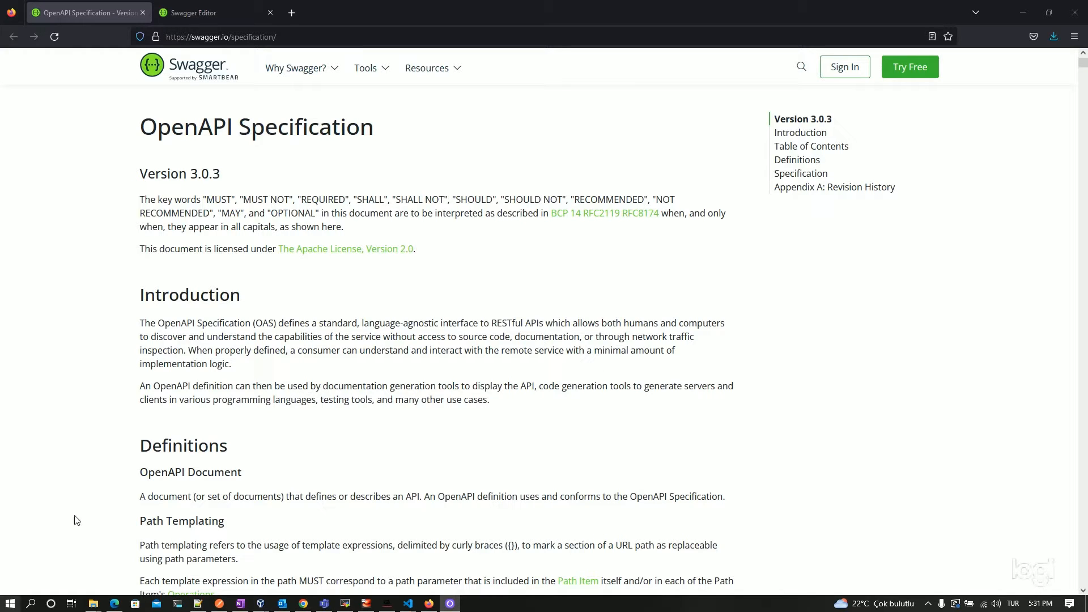
Step: Switch to Visual Studio Code, open Petstore-openapi3.0.json and copy its entire content
mouse_move(407, 602)
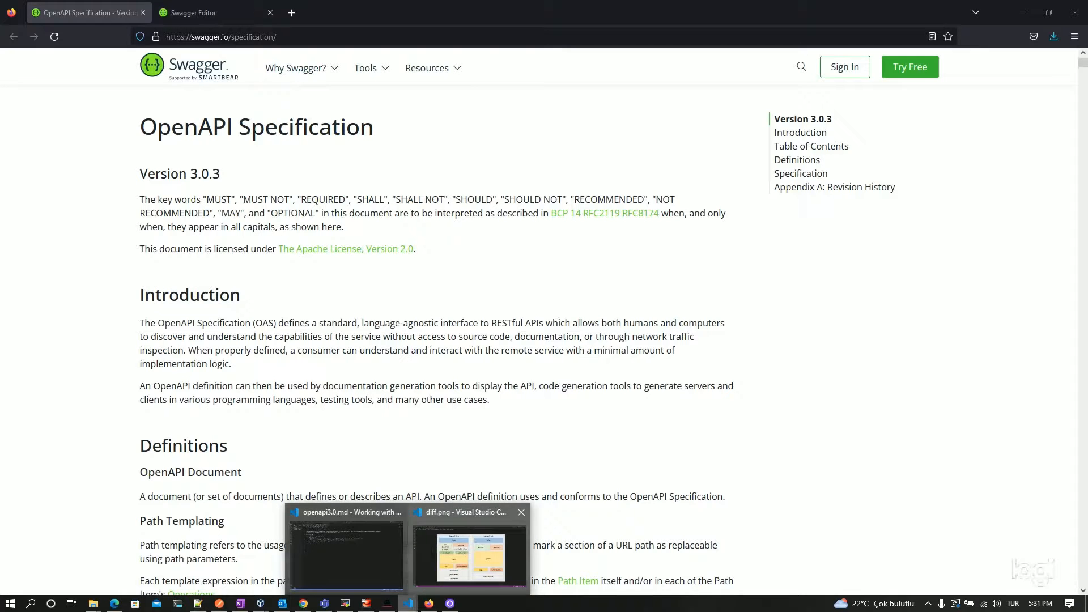
left_click(430, 559)
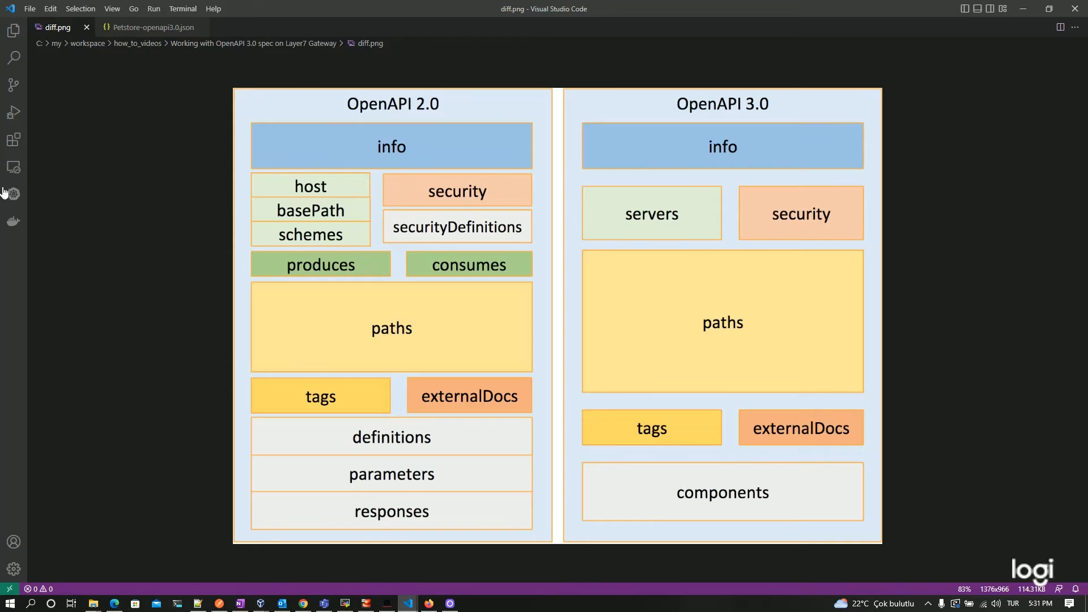
left_click(160, 32)
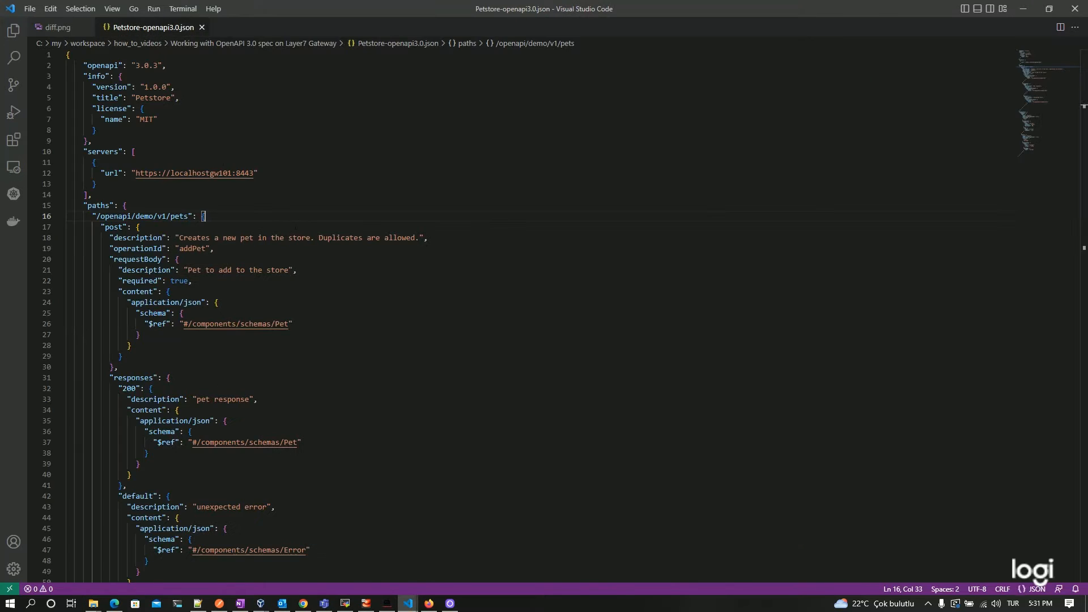
left_click(547, 280)
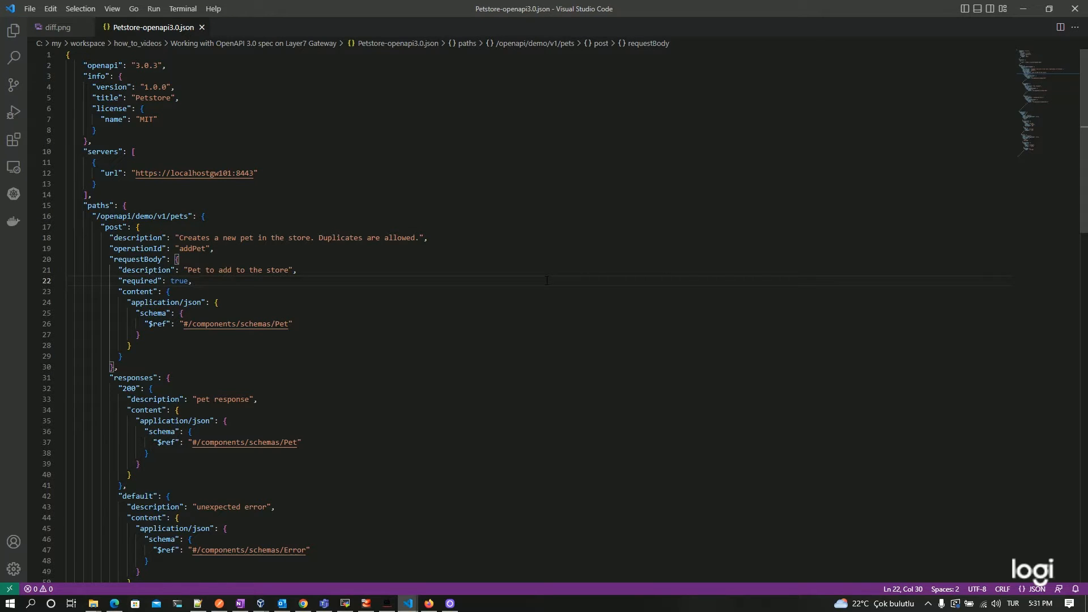
key("ctrl+a")
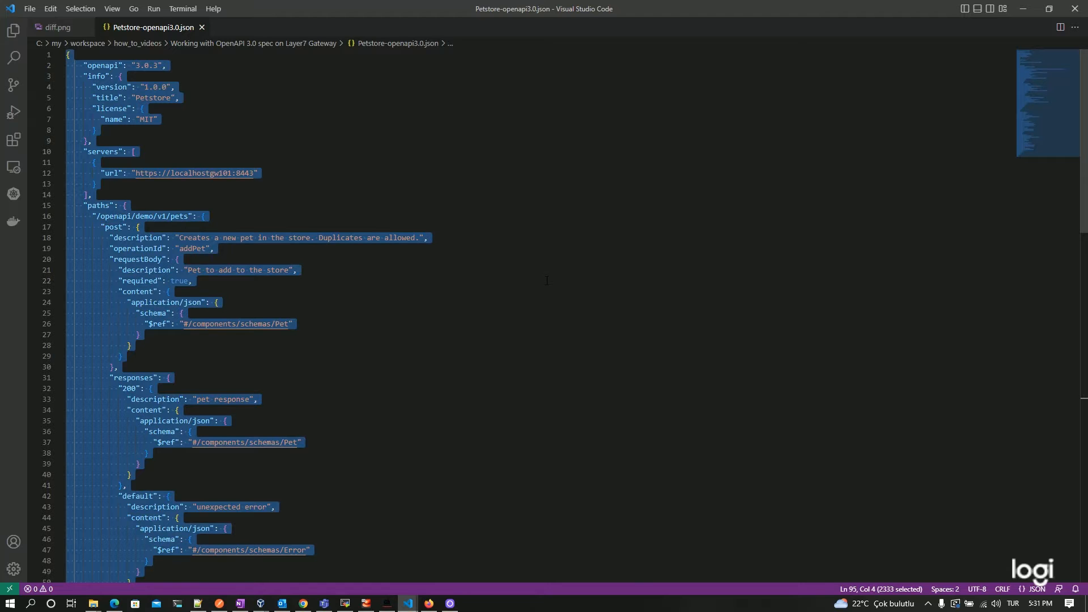
Step: Switch to Swagger Editor in the browser, paste the Petstore definition and convert it to YAML
left_click(429, 603)
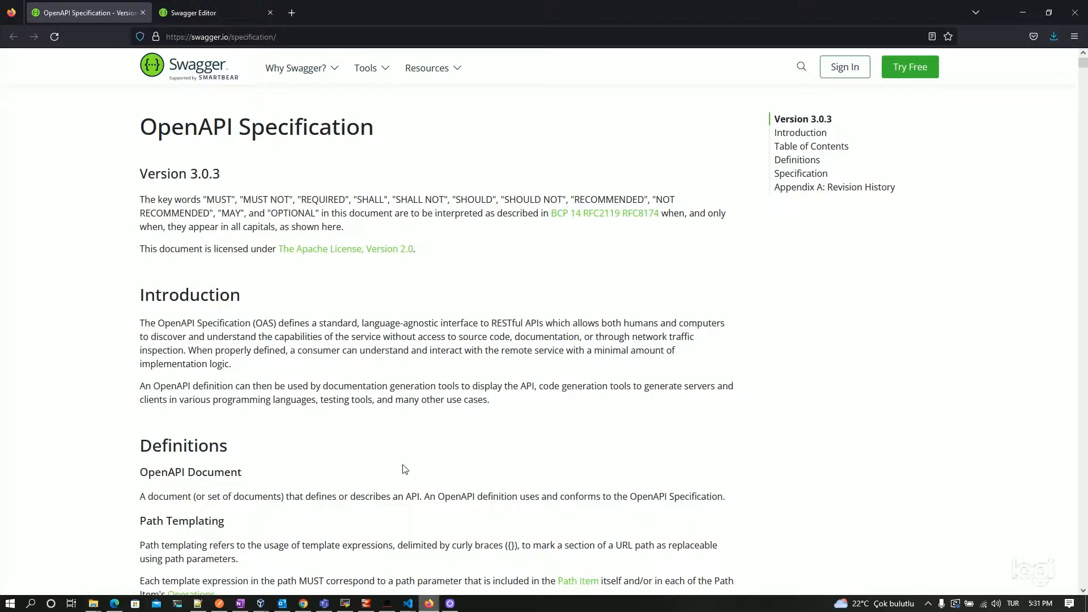
left_click(204, 12)
left_click(213, 156)
key("ctrl+v")
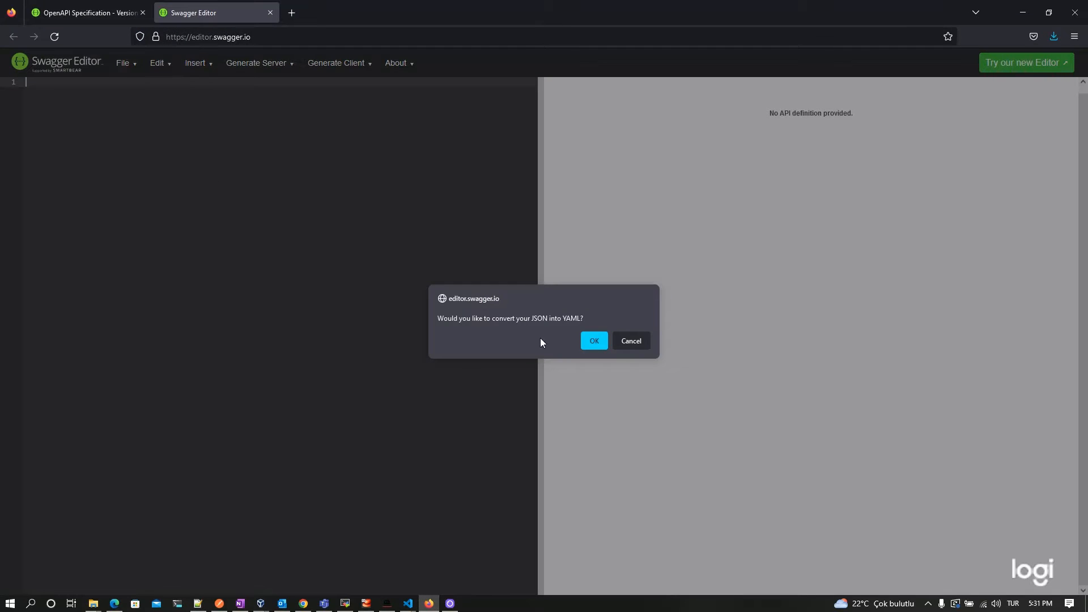
left_click(594, 344)
left_click(370, 215)
key("ctrl+Home")
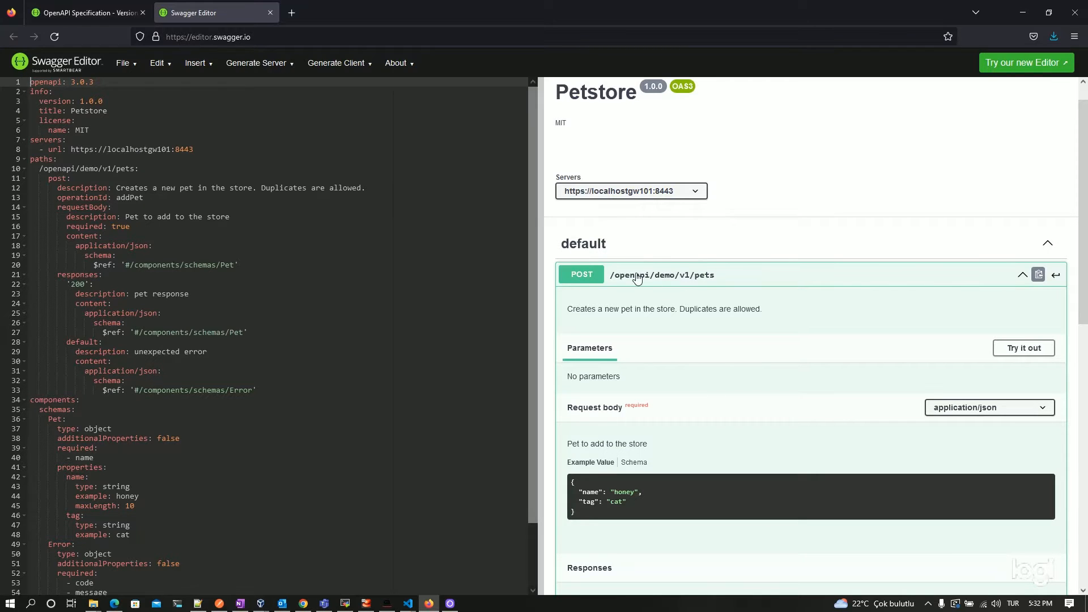
Step: Review the rendered documentation of POST /openapi/demo/v1/pets and expand the name property of the Pet schema
scroll(657, 494, "down", 1)
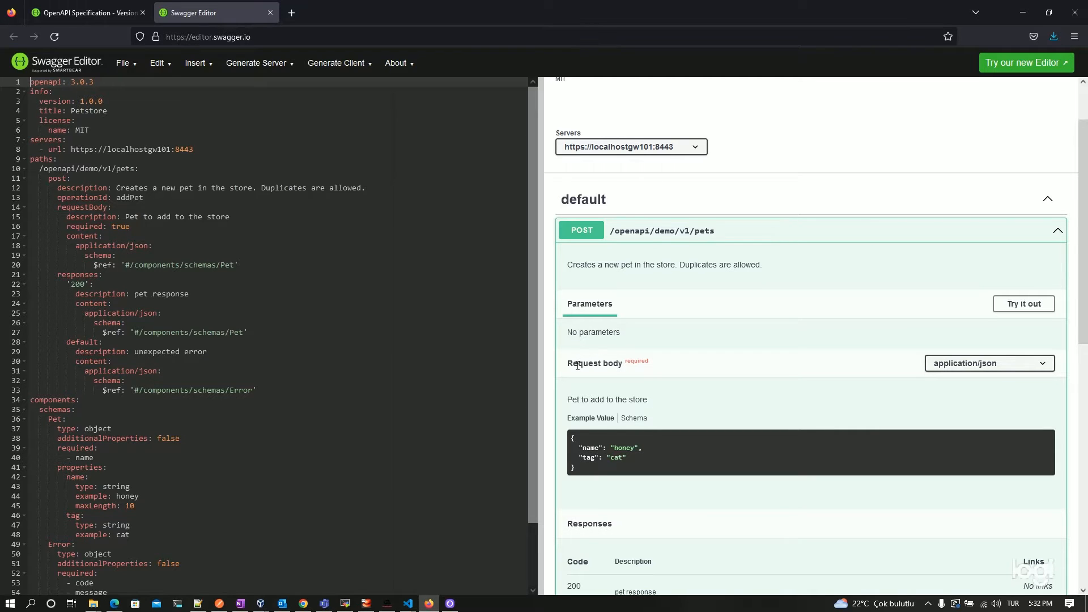
scroll(577, 366, "down", 3)
scroll(575, 303, "down", 4)
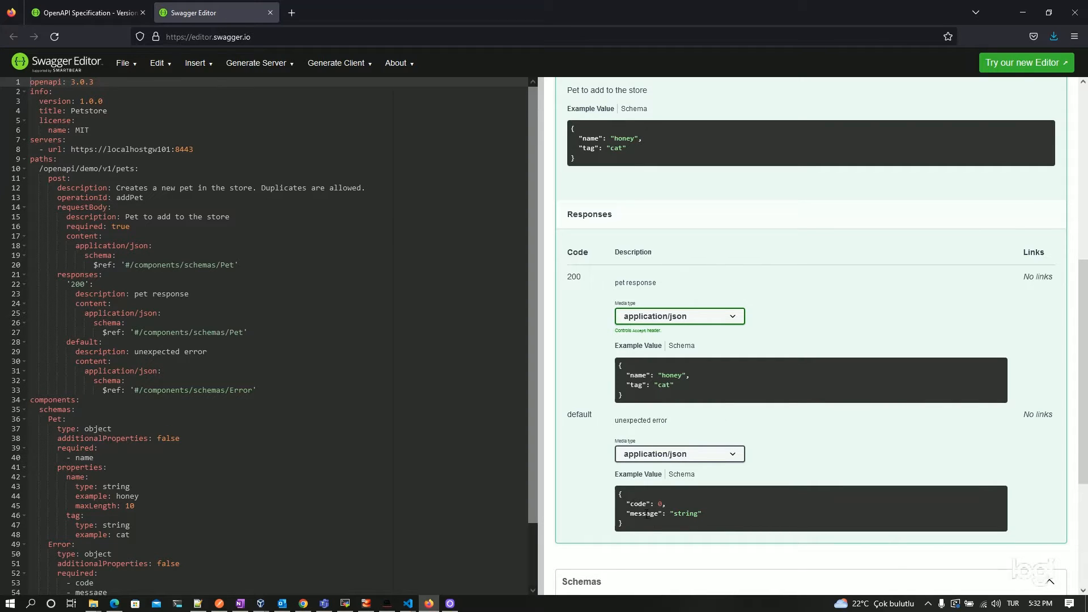
scroll(554, 283, "down", 4)
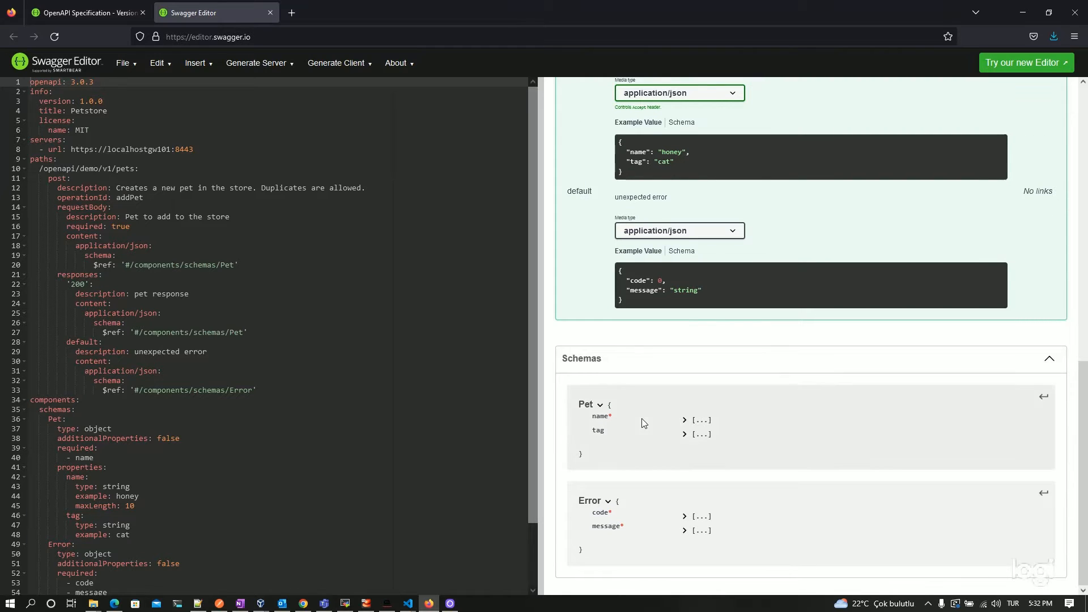
double_click(602, 417)
left_click(686, 421)
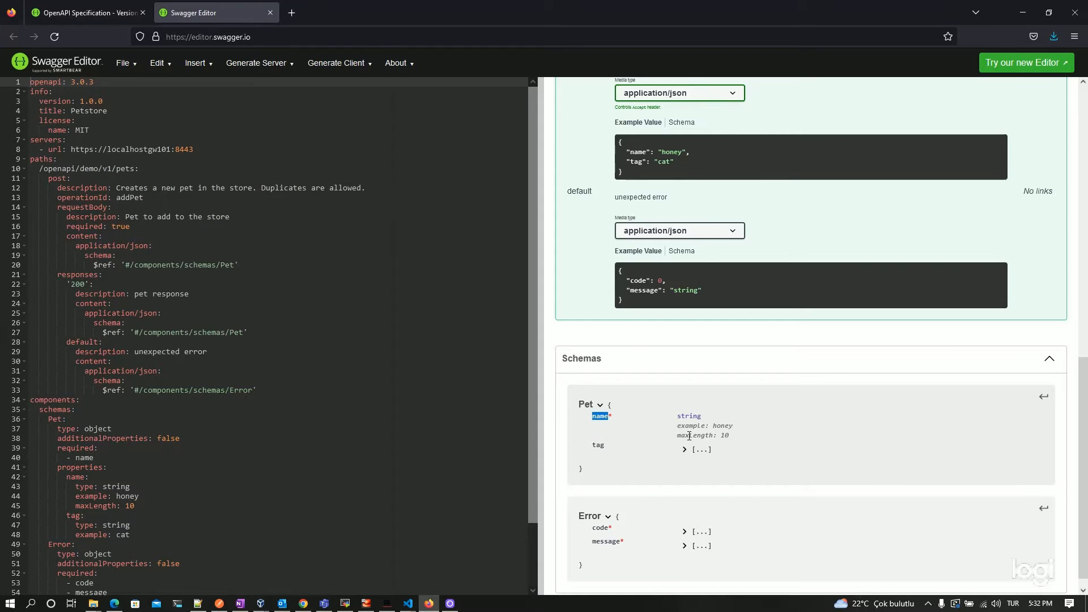
scroll(666, 448, "down", 1)
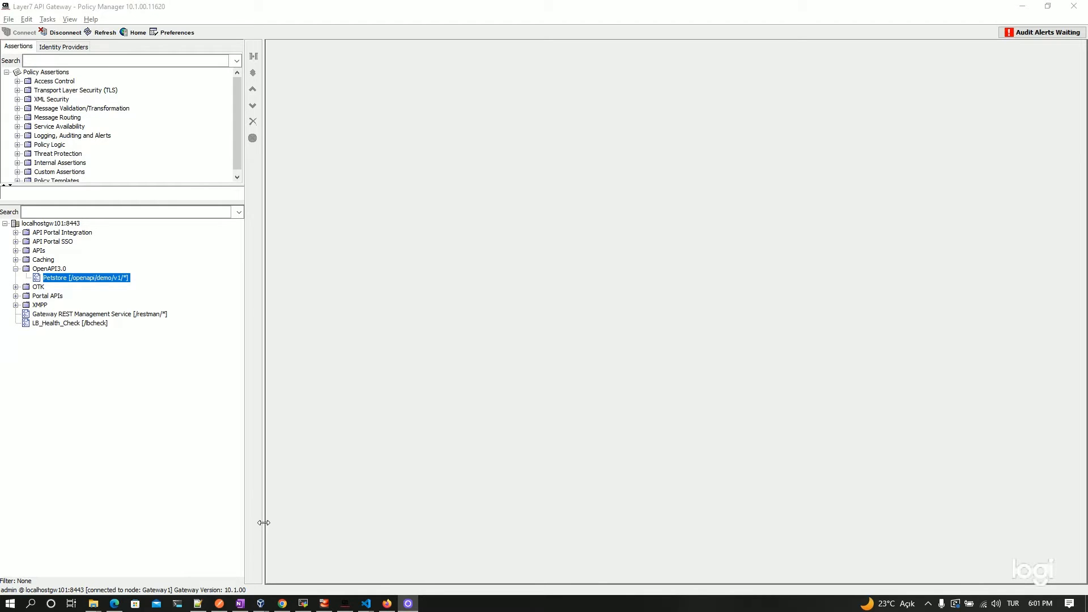
Step: Open the Petstore service policy in Layer7 Policy Manager and review its Configuration assertions
double_click(104, 278)
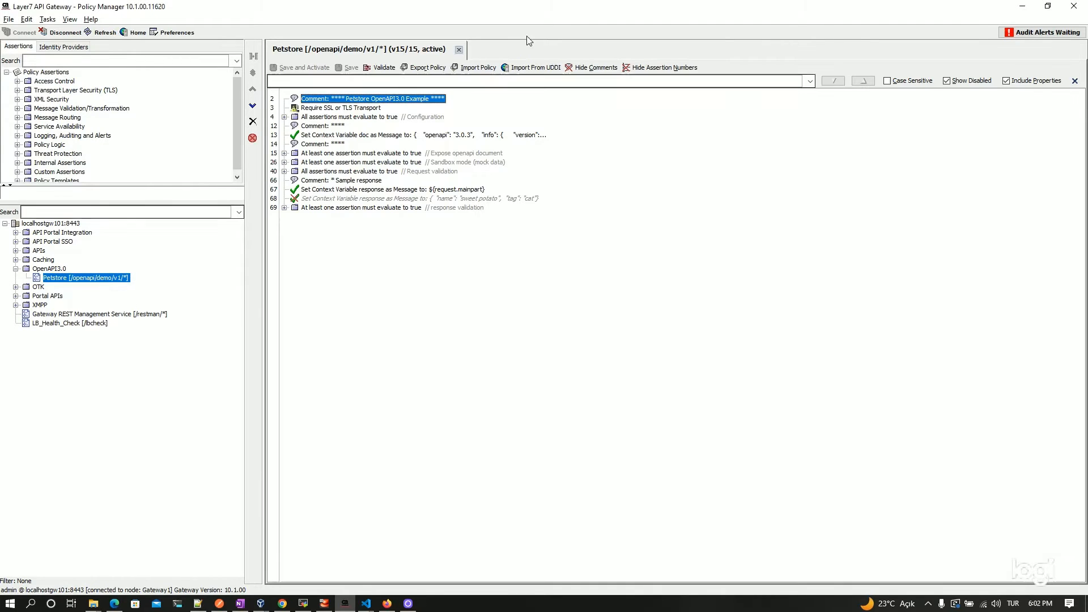
double_click(422, 117)
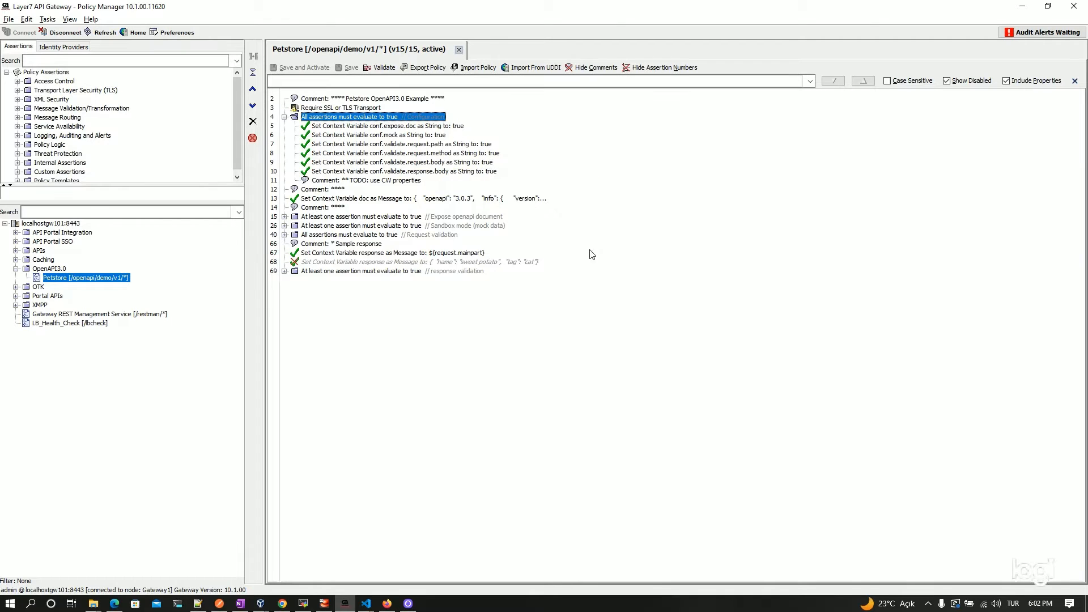
double_click(334, 117)
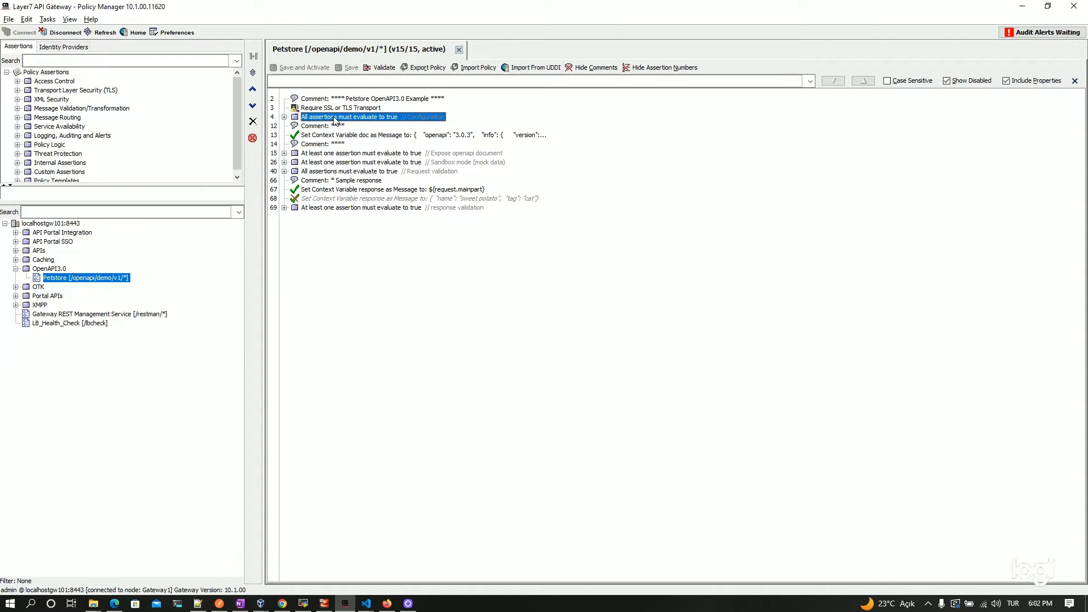
Step: Expand the Expose openapi document branch and inspect its regular expression's properties without changing them
left_click(417, 154)
left_click(416, 154)
double_click(334, 163)
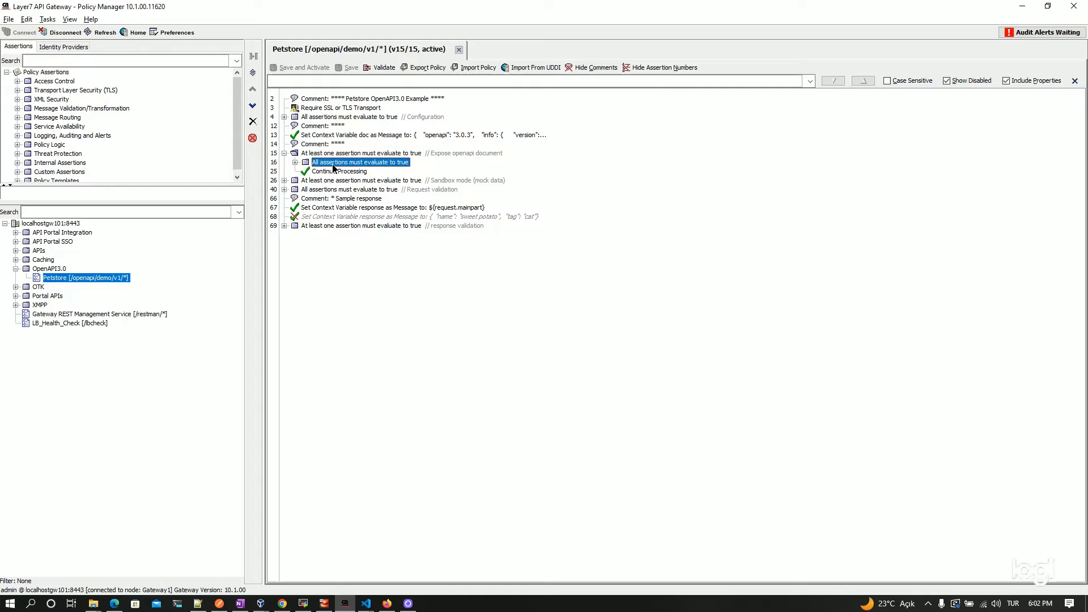
double_click(351, 172)
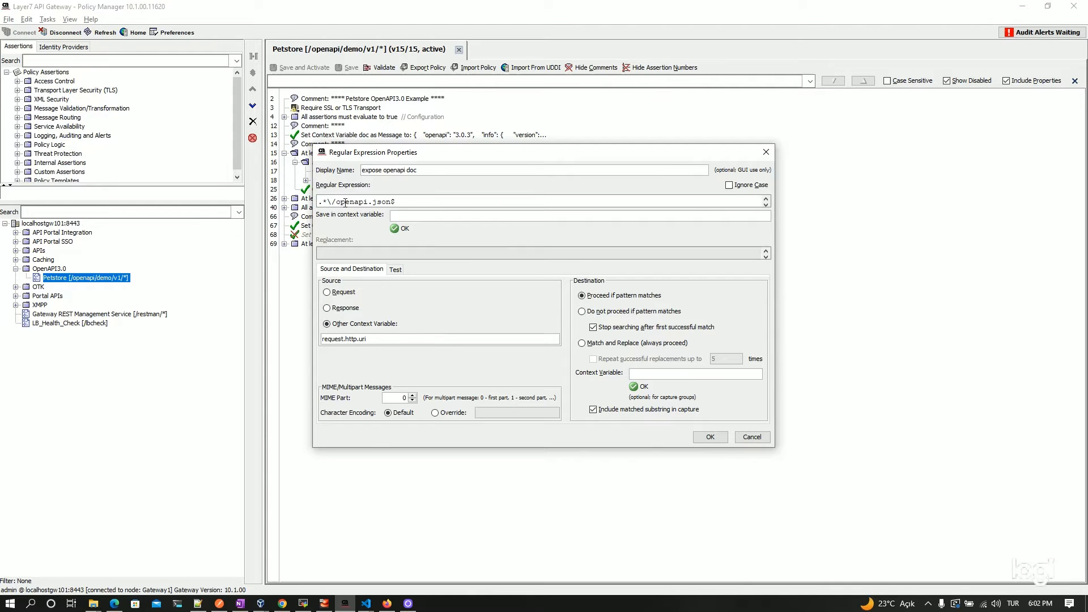
left_click(766, 152)
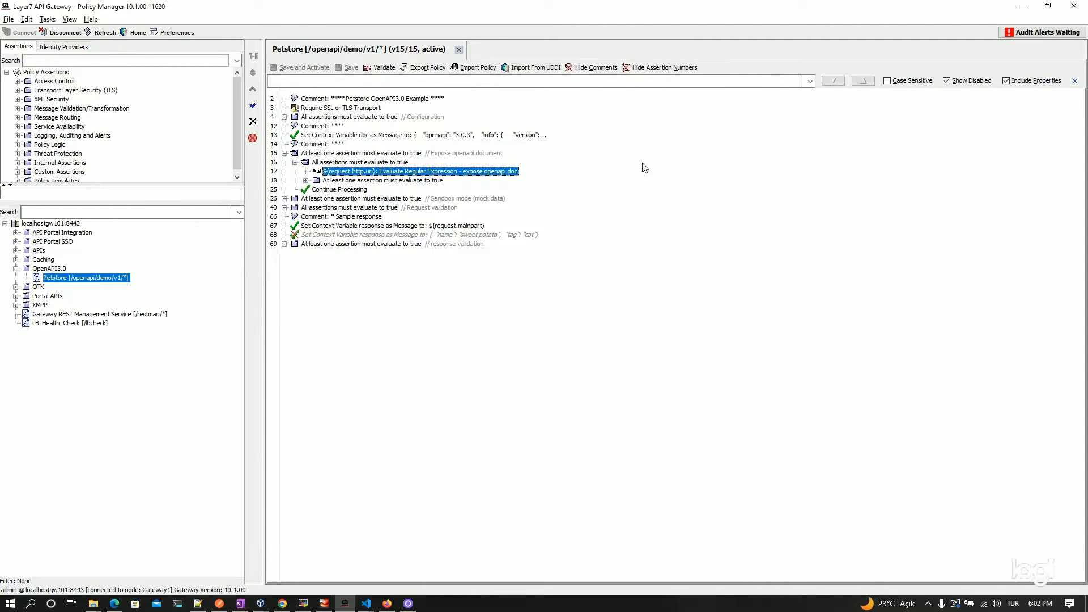
Step: Inspect the template response that returns the OpenAPI document, and collapse the Expose openapi document branch
double_click(356, 182)
double_click(374, 190)
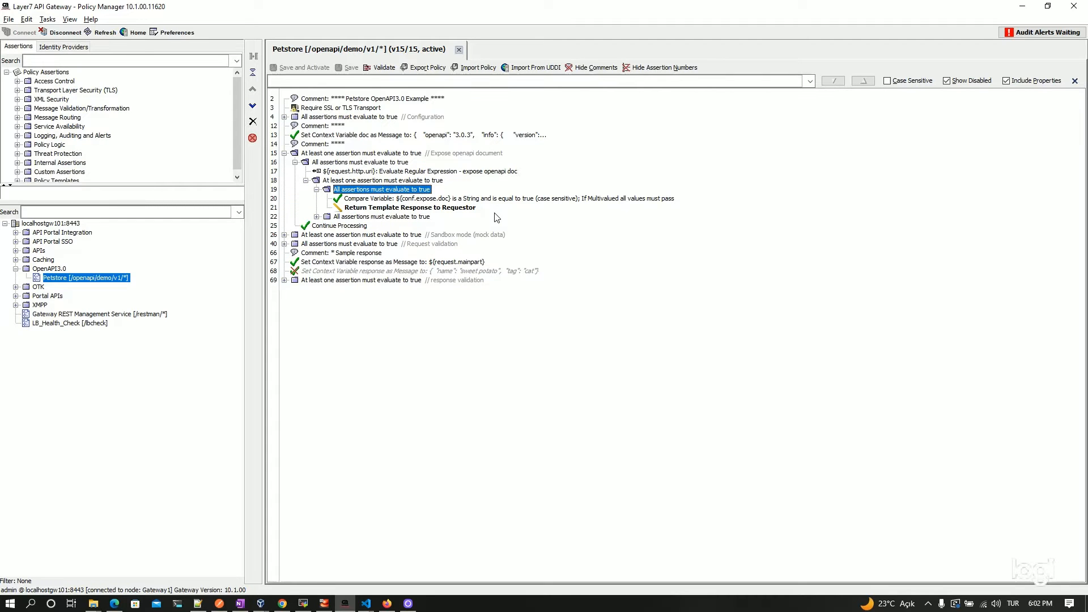
double_click(404, 209)
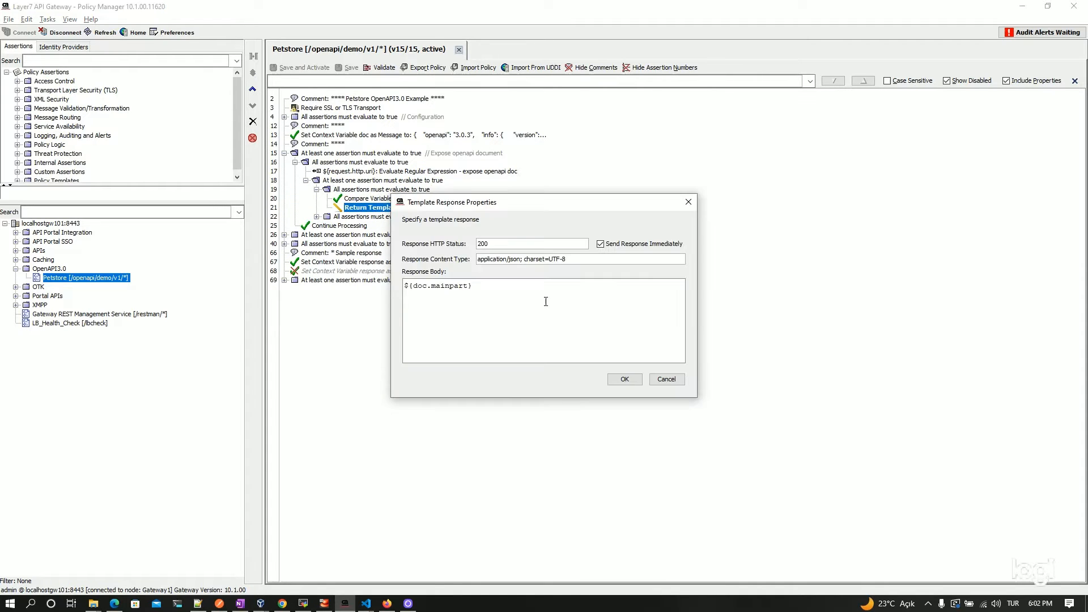
left_click(688, 202)
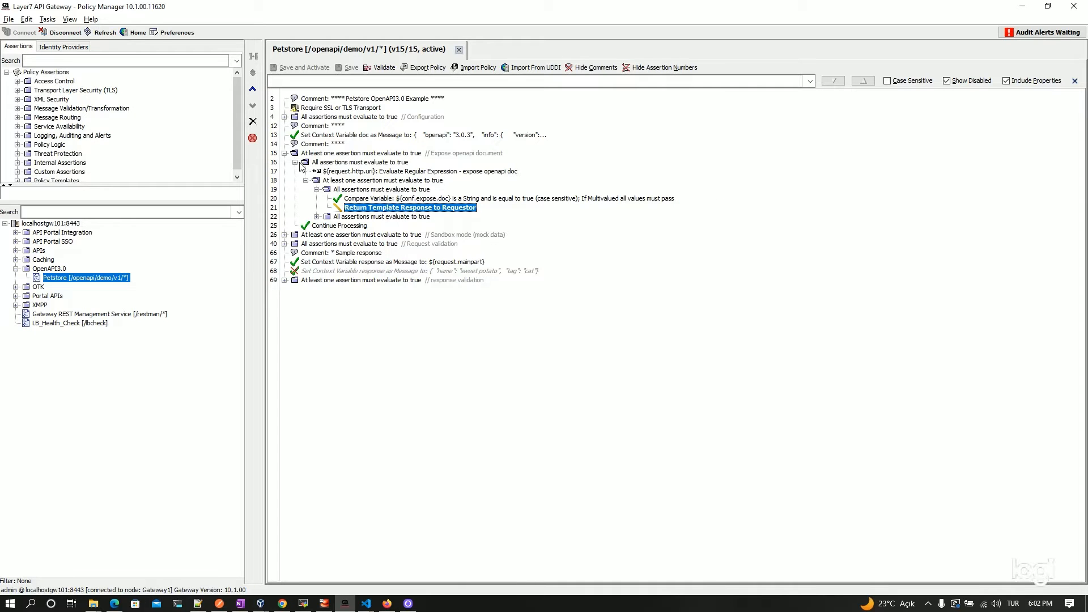
double_click(324, 163)
double_click(328, 154)
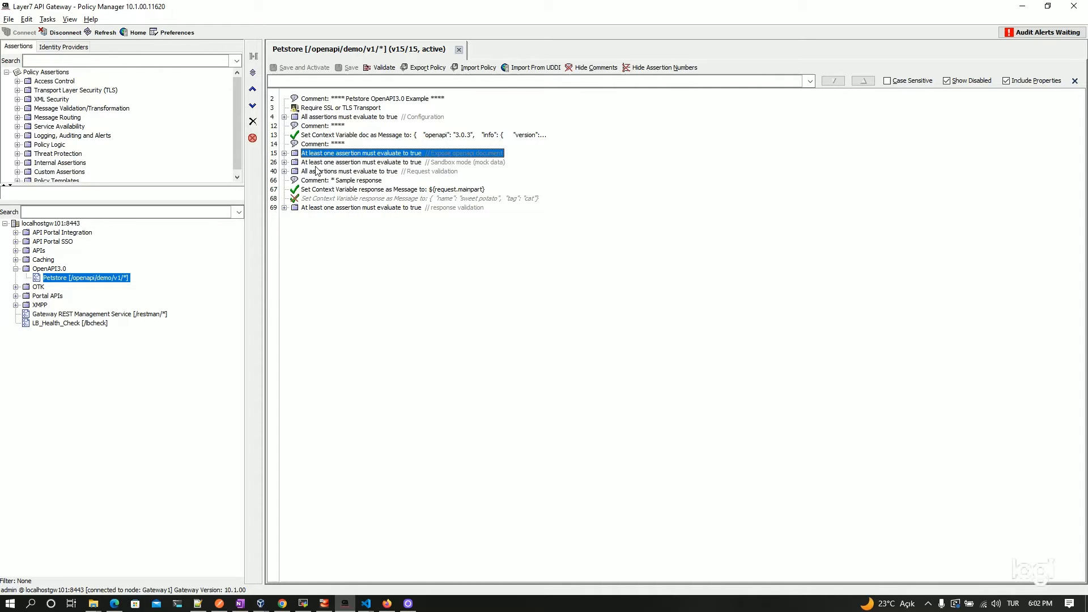
Step: Expand the Sandbox mode (mock data) branch and inspect the regular expression that matches the mock path
double_click(333, 163)
double_click(340, 171)
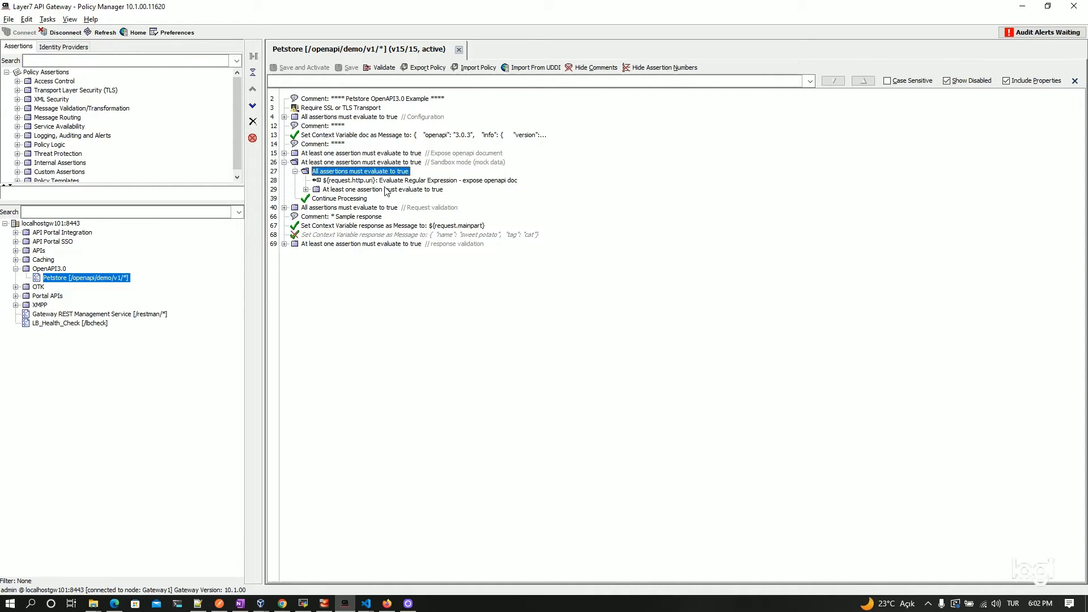
left_click(342, 181)
double_click(358, 182)
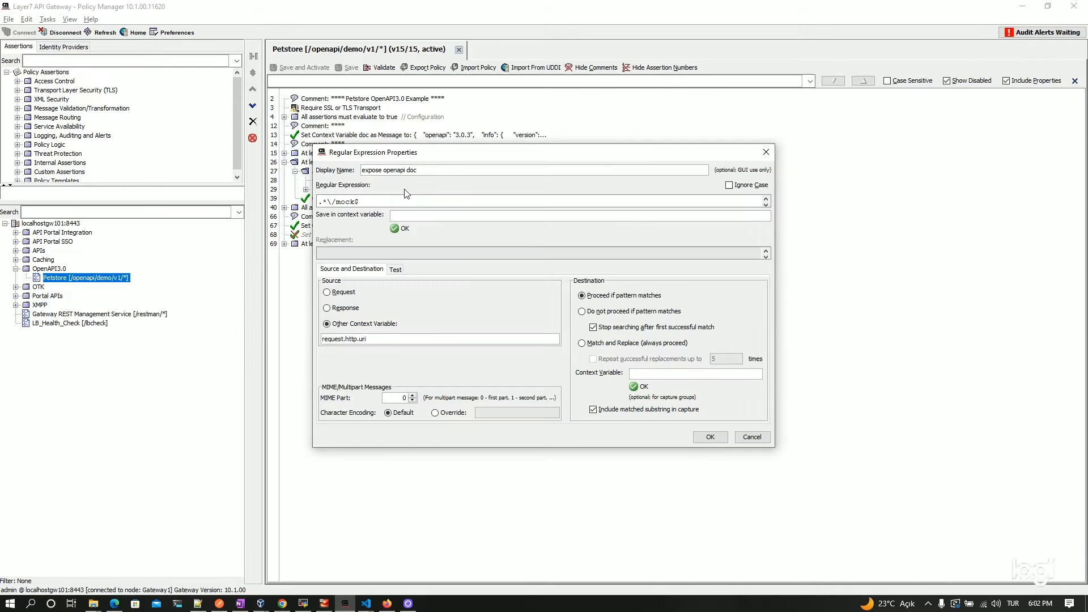
left_click_drag(335, 201, 355, 202)
left_click(766, 152)
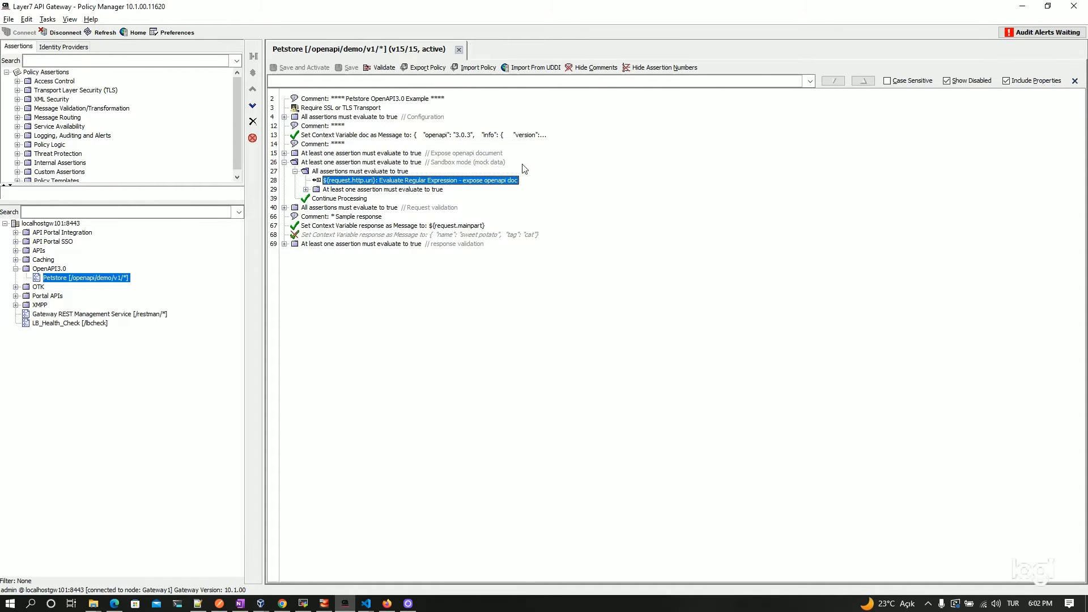
Step: Inspect the template response returned in sandbox mode, and collapse the Sandbox mode branch
double_click(406, 191)
double_click(425, 198)
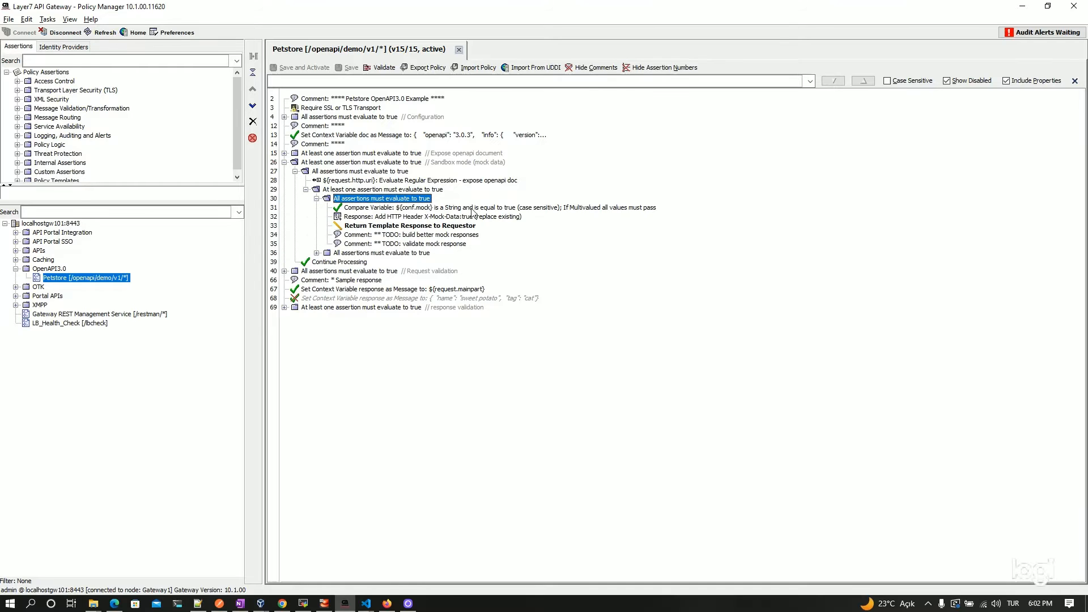
left_click(474, 209)
double_click(415, 226)
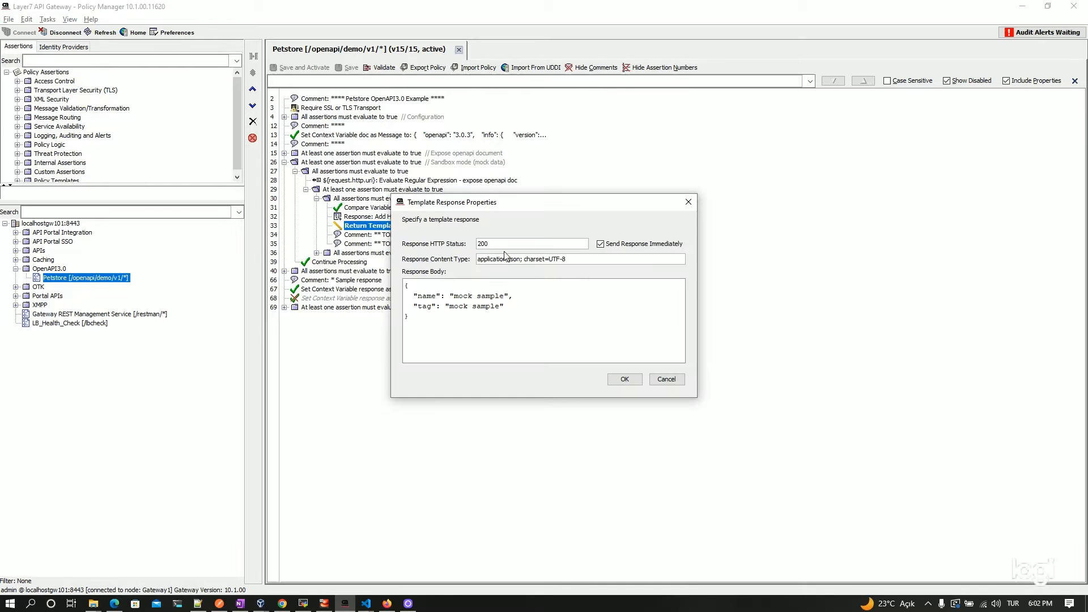
left_click(689, 202)
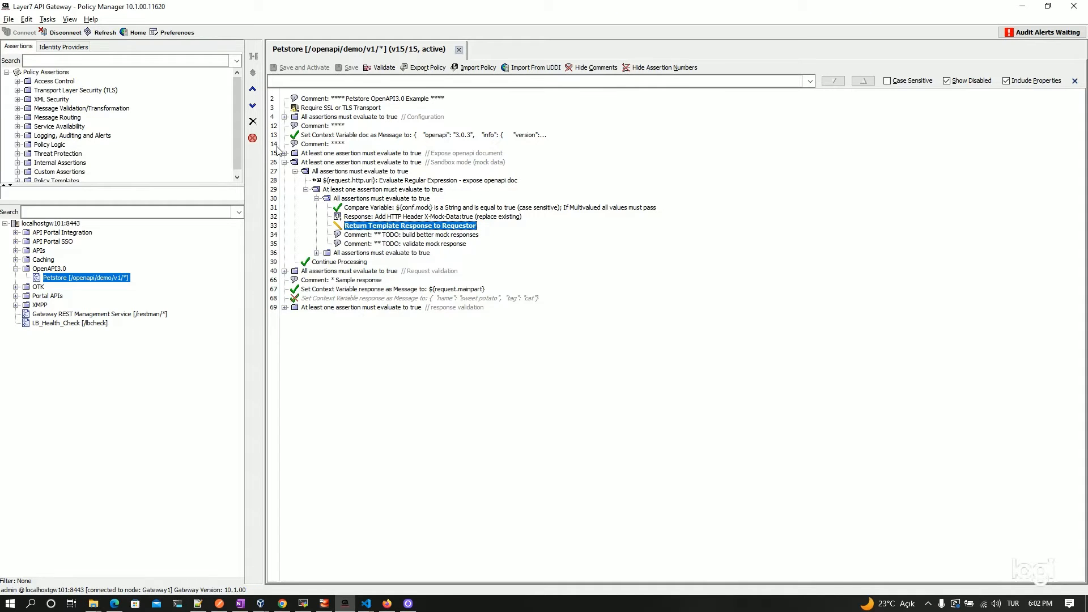
double_click(376, 163)
Step: Expand the request path check under Request validation and inspect the Validate Against OpenAPI Document properties without changing them
left_click(369, 172)
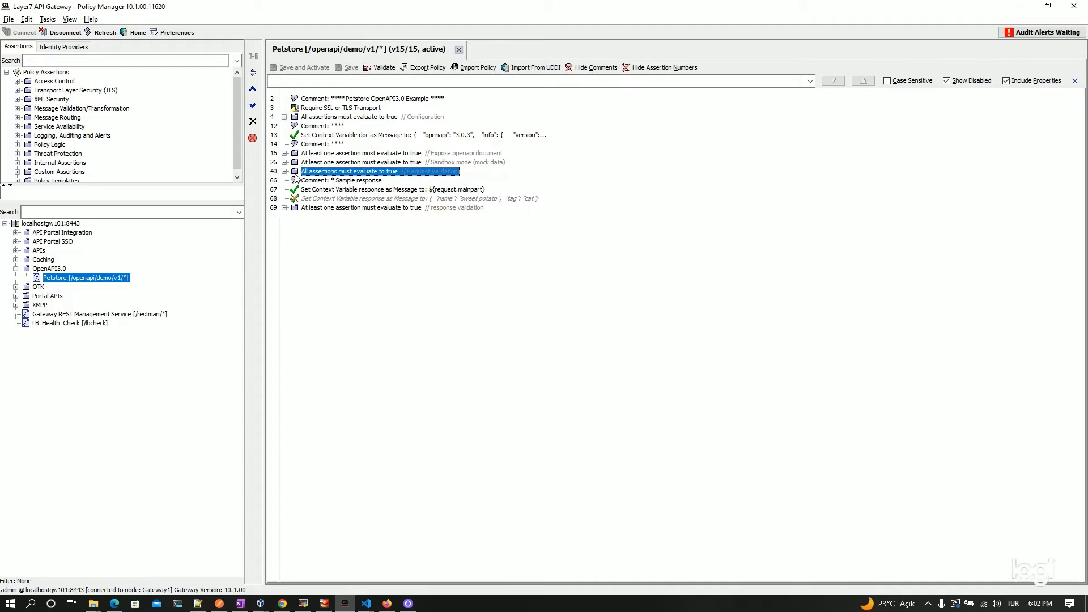
double_click(309, 171)
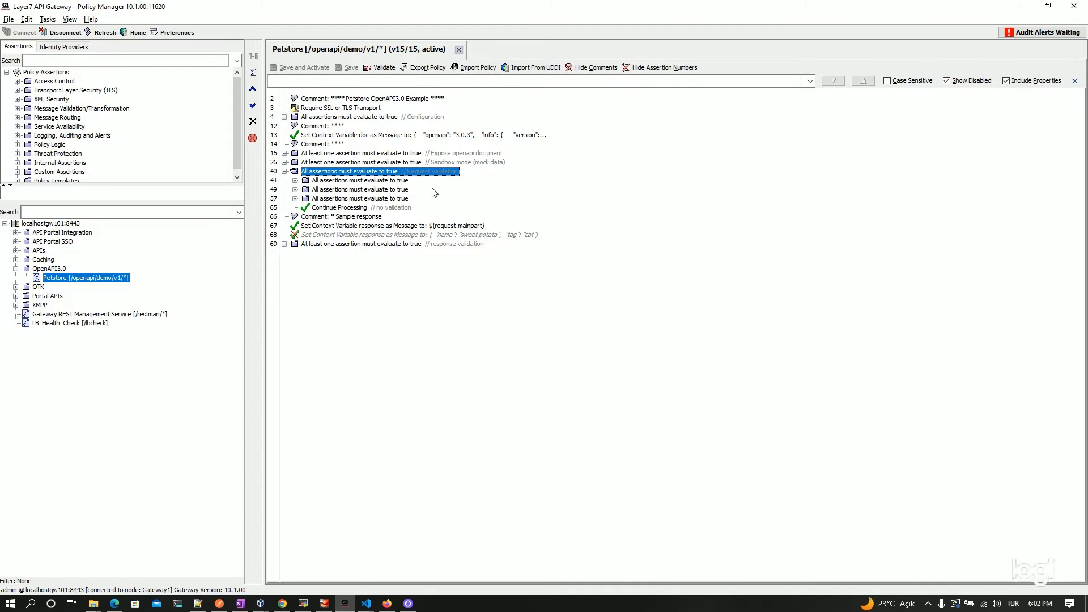
double_click(401, 181)
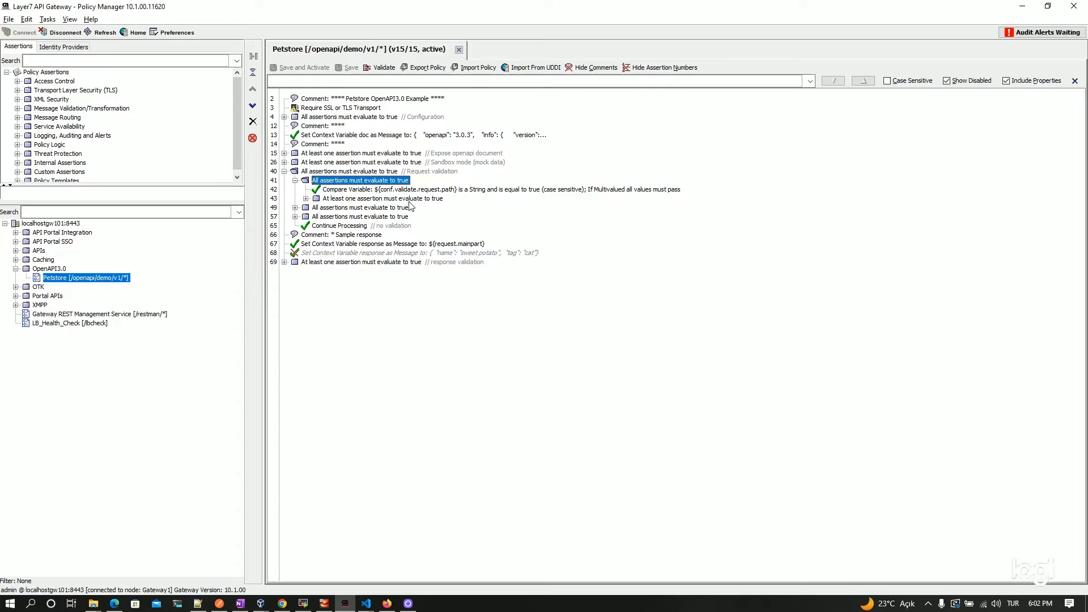
double_click(343, 201)
double_click(356, 208)
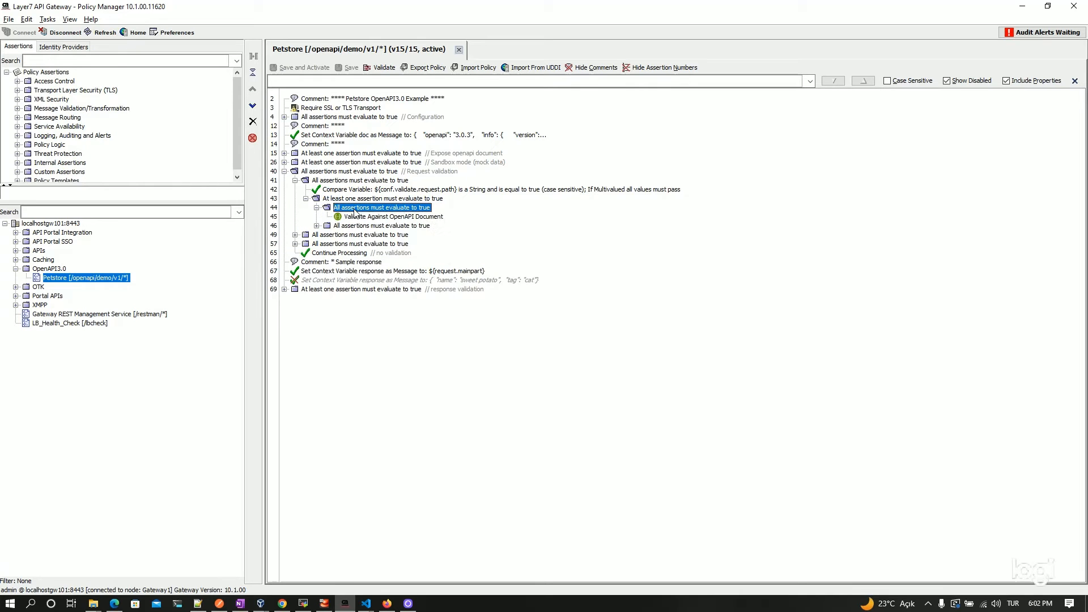
double_click(414, 220)
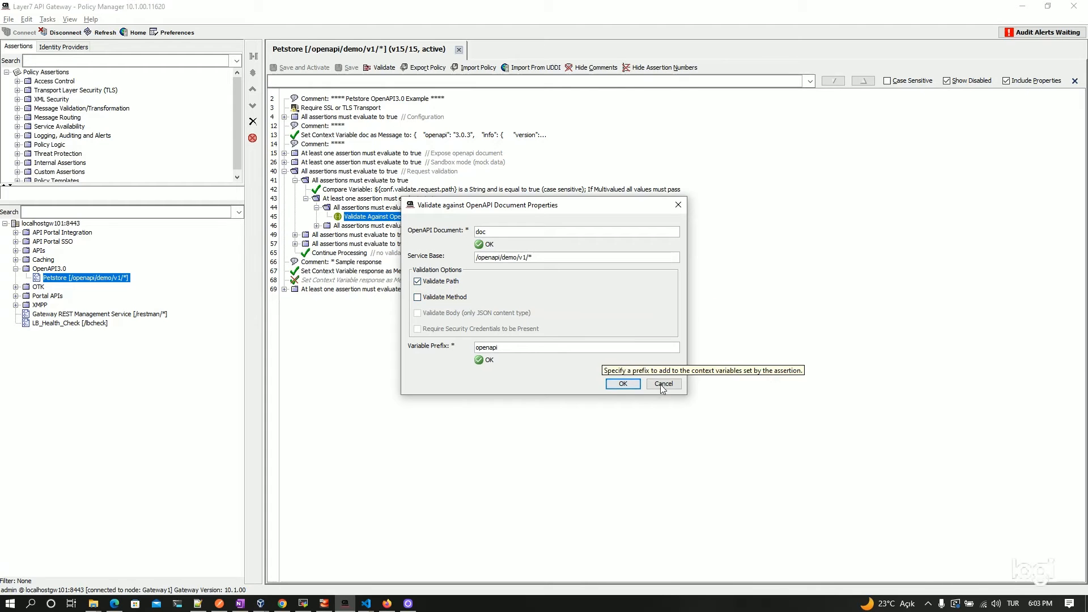
left_click(661, 384)
Step: Expand the request path check's failure branch, inspect its Customize Error Response properties, and collapse the path check
double_click(371, 226)
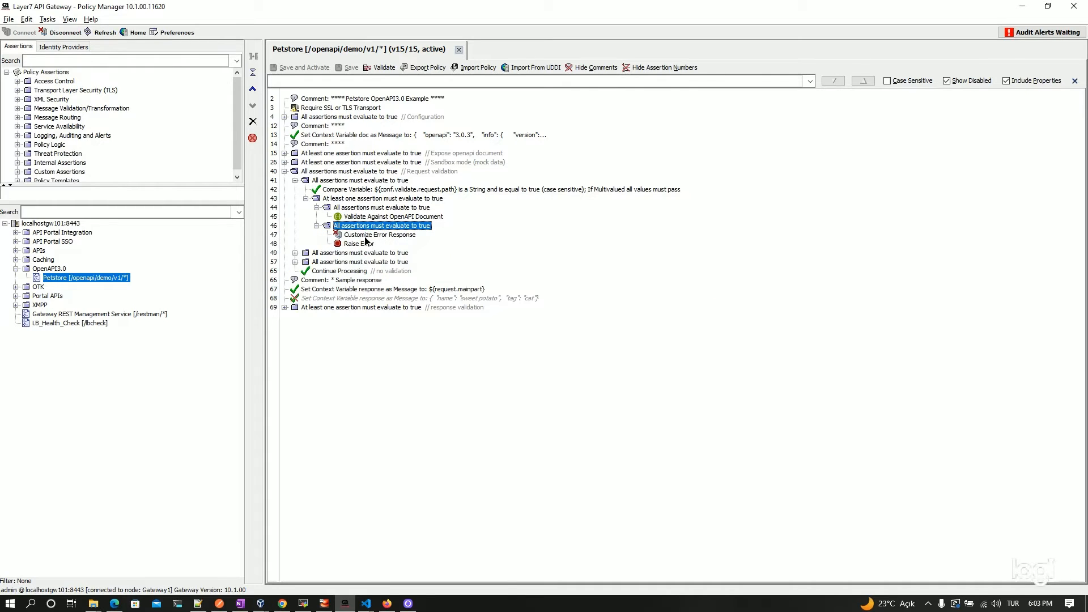
double_click(366, 236)
left_click(661, 119)
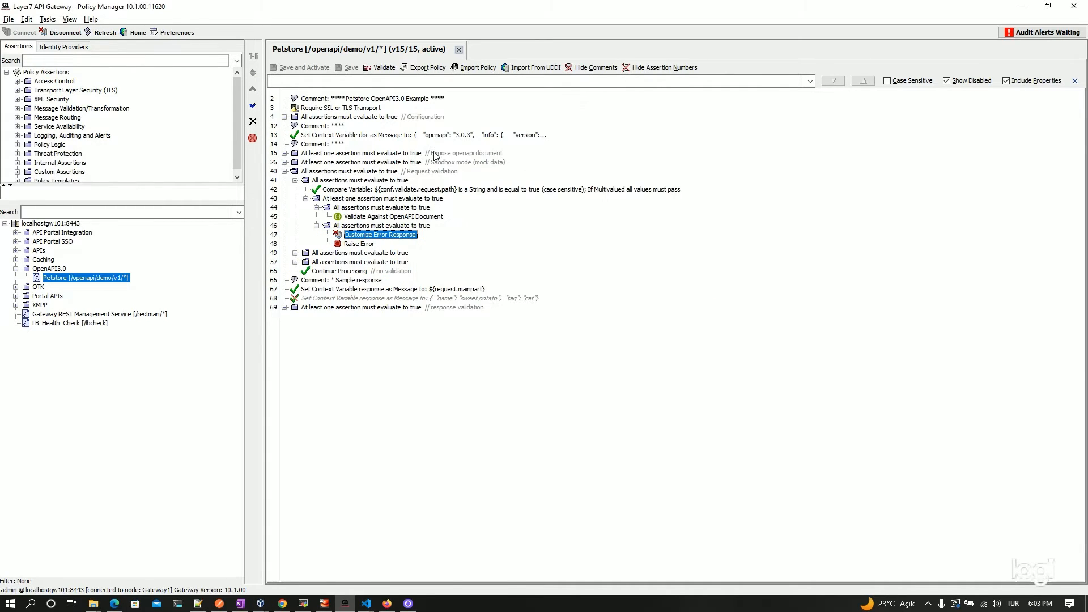
double_click(323, 182)
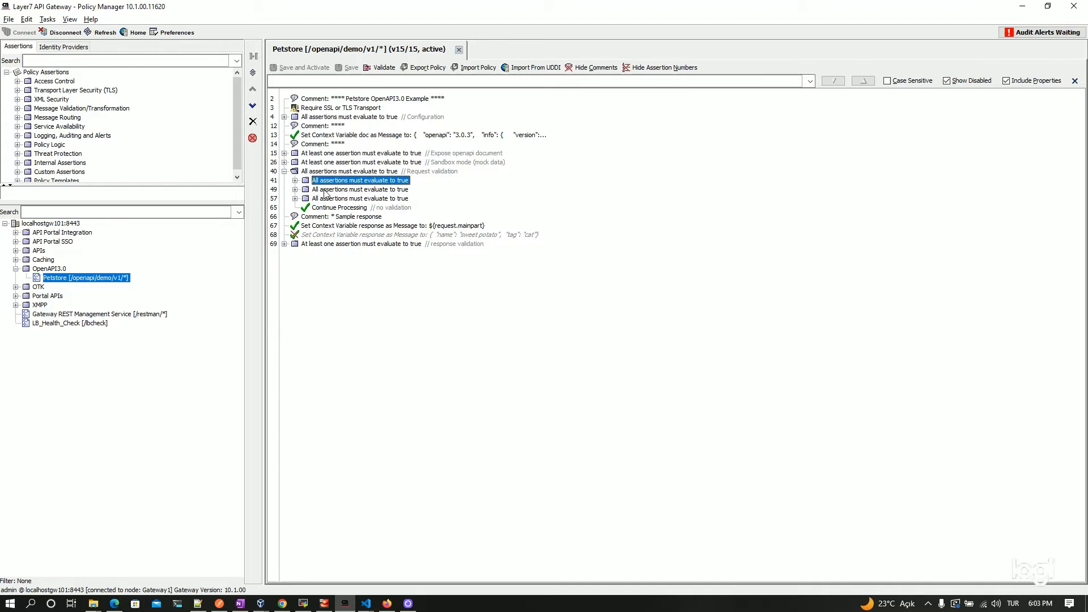
Step: Expand the request method check under Request validation and inspect its Validate Against OpenAPI Document properties without changing them
double_click(324, 191)
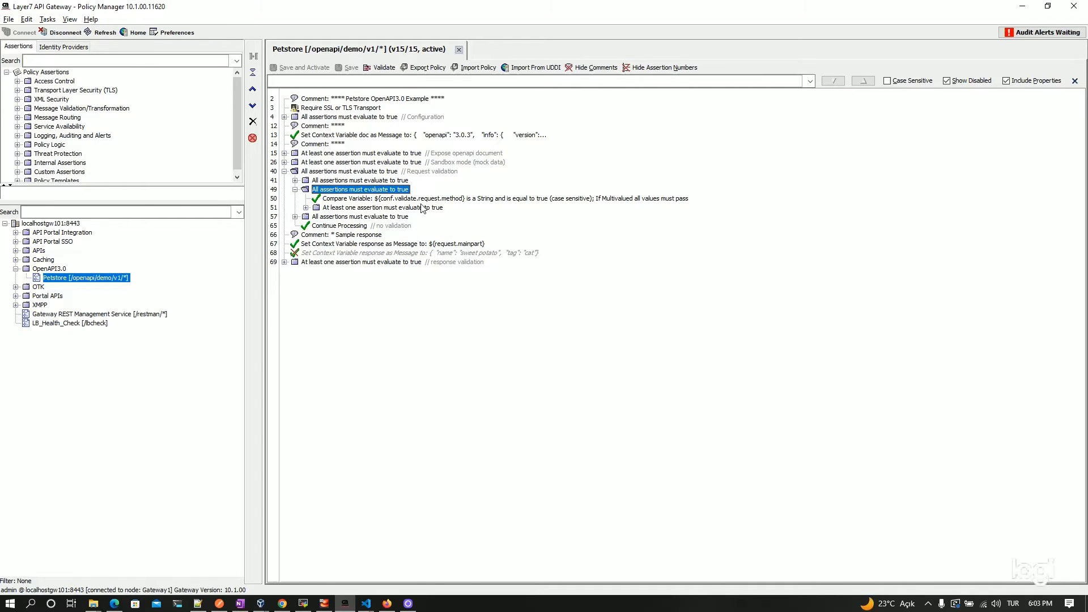
double_click(344, 208)
double_click(365, 218)
double_click(394, 227)
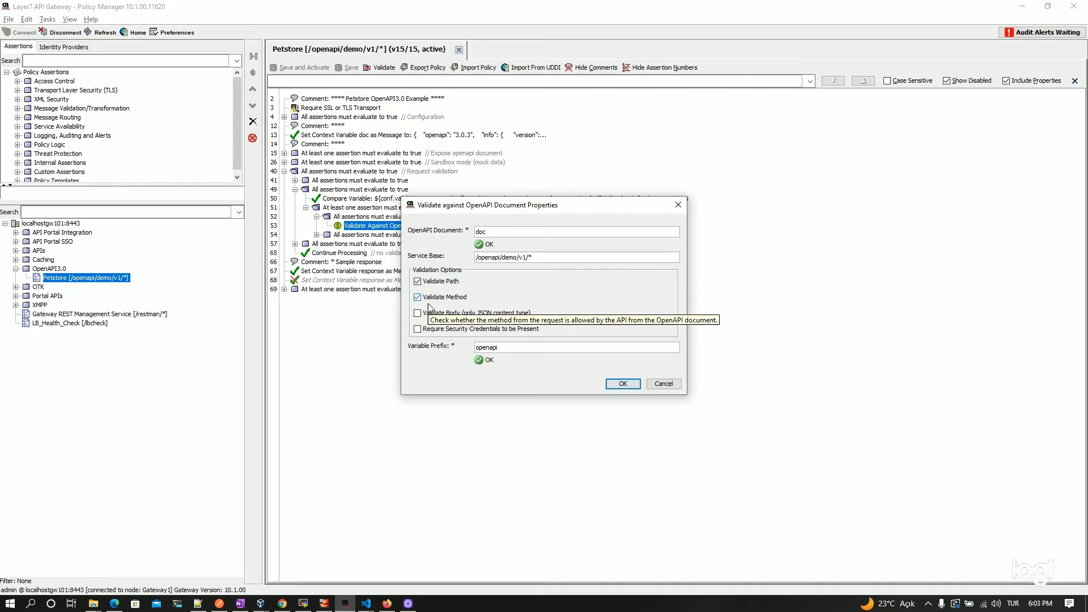
left_click(663, 383)
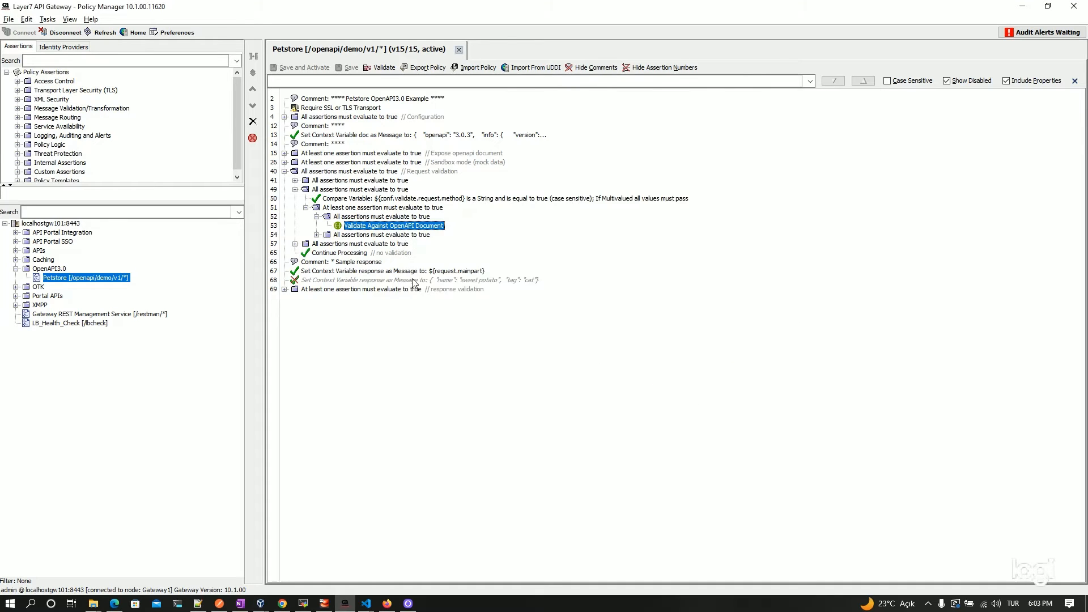
Step: Inspect the template error response in the request method check's failure branch, and collapse the method check
double_click(339, 234)
left_click(362, 246)
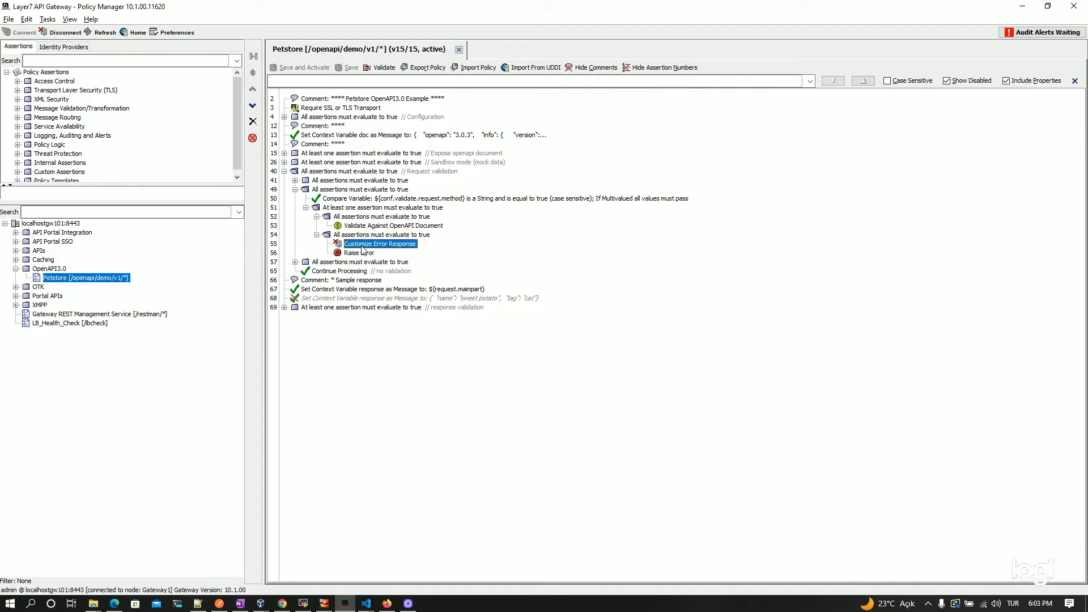
double_click(406, 249)
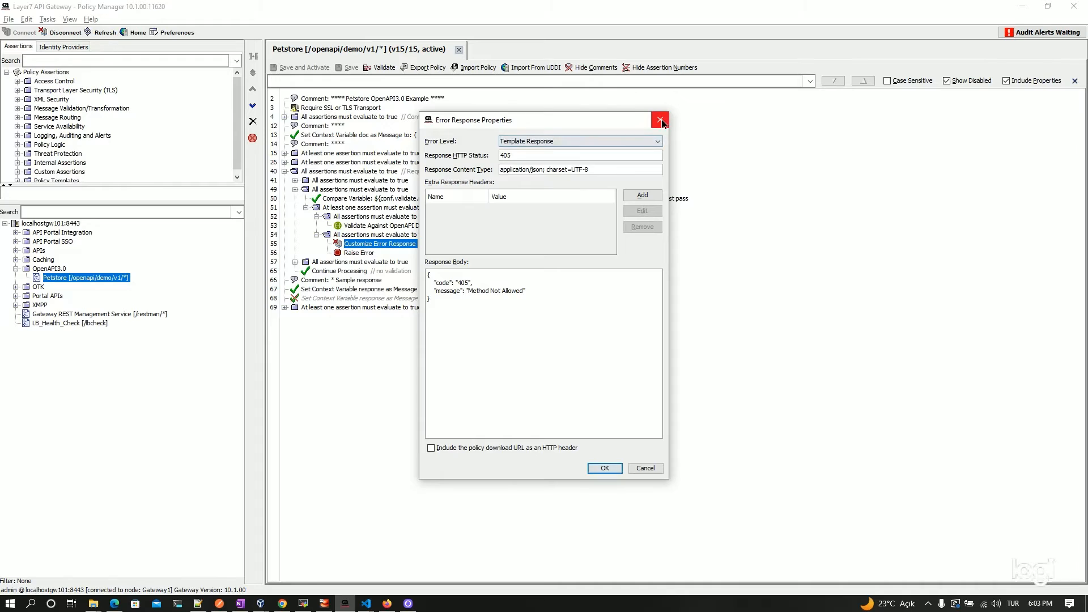
left_click(661, 116)
double_click(327, 192)
Step: Expand the request body check under Request validation and inspect its Validate Against OpenAPI Document properties without changing them
double_click(351, 200)
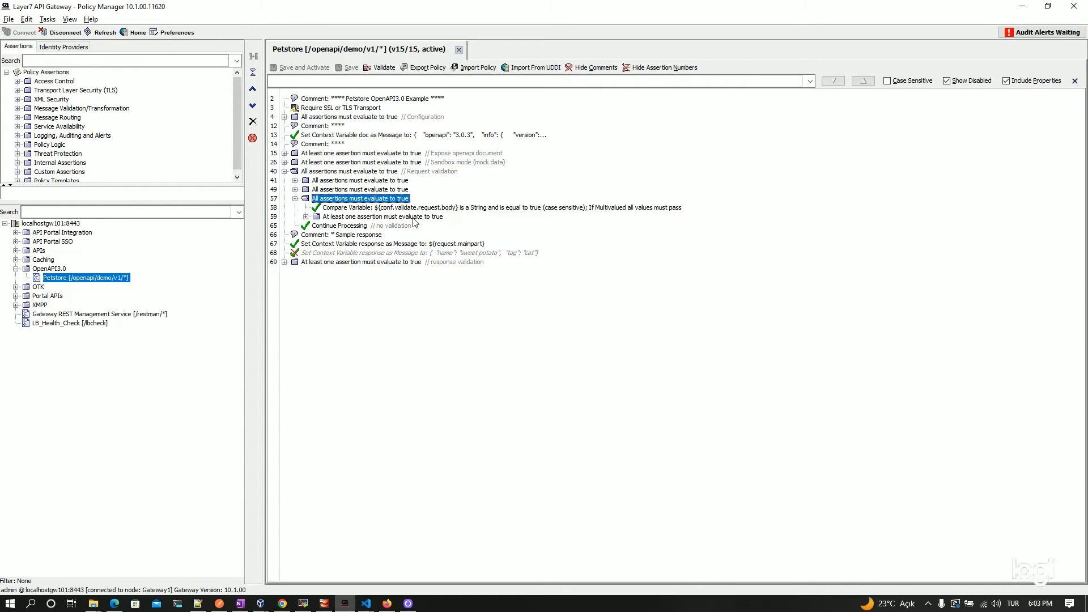
left_click(370, 223)
double_click(377, 217)
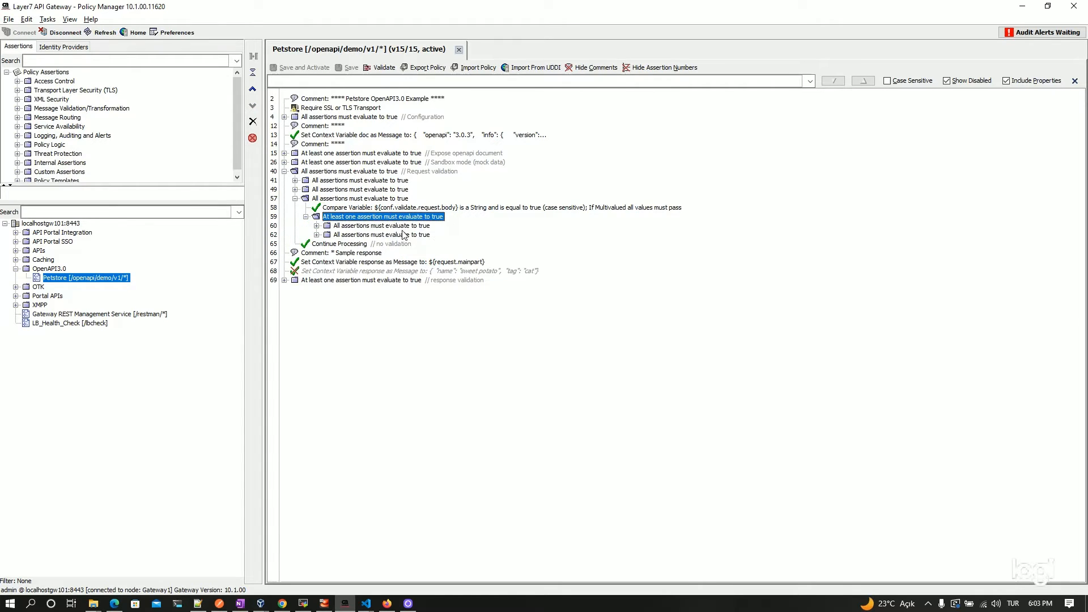
double_click(404, 227)
double_click(386, 235)
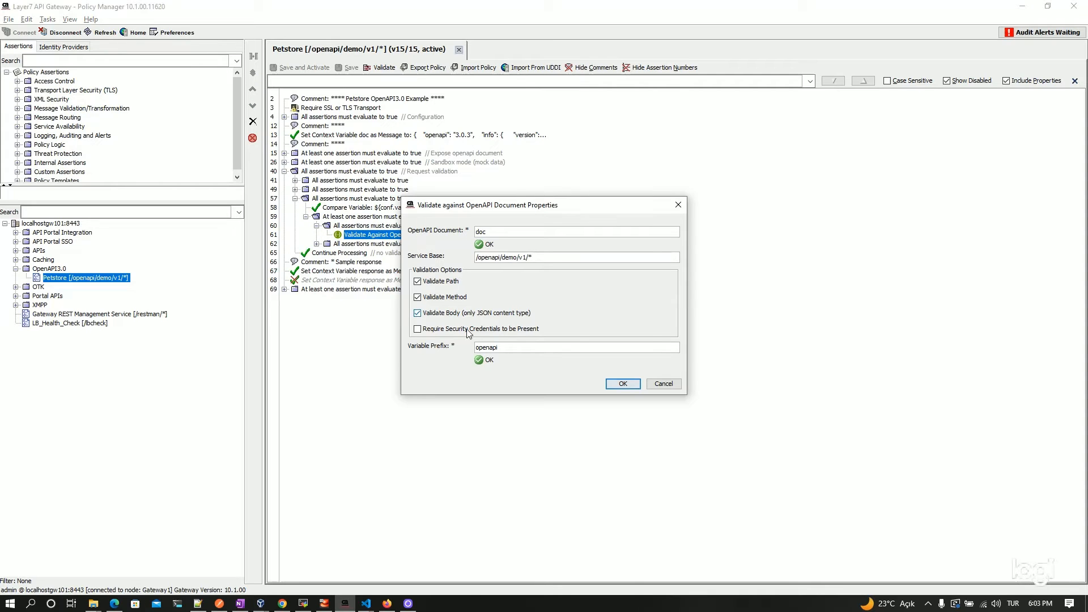
left_click(662, 384)
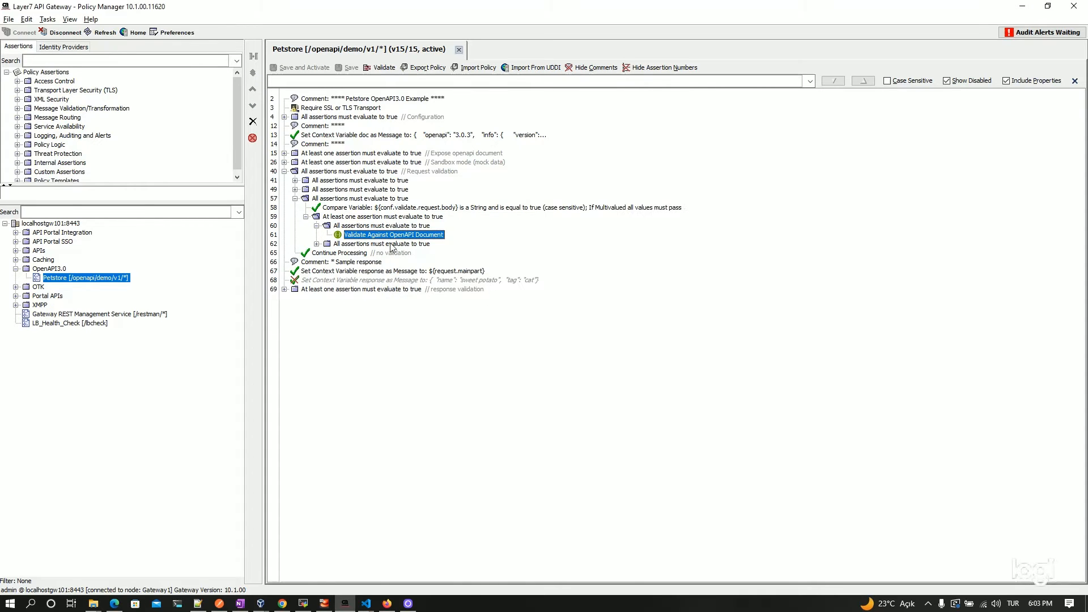
Step: Inspect the template error response in the request body check's failure branch, and collapse the Request validation branch
double_click(345, 244)
left_click(362, 255)
double_click(361, 255)
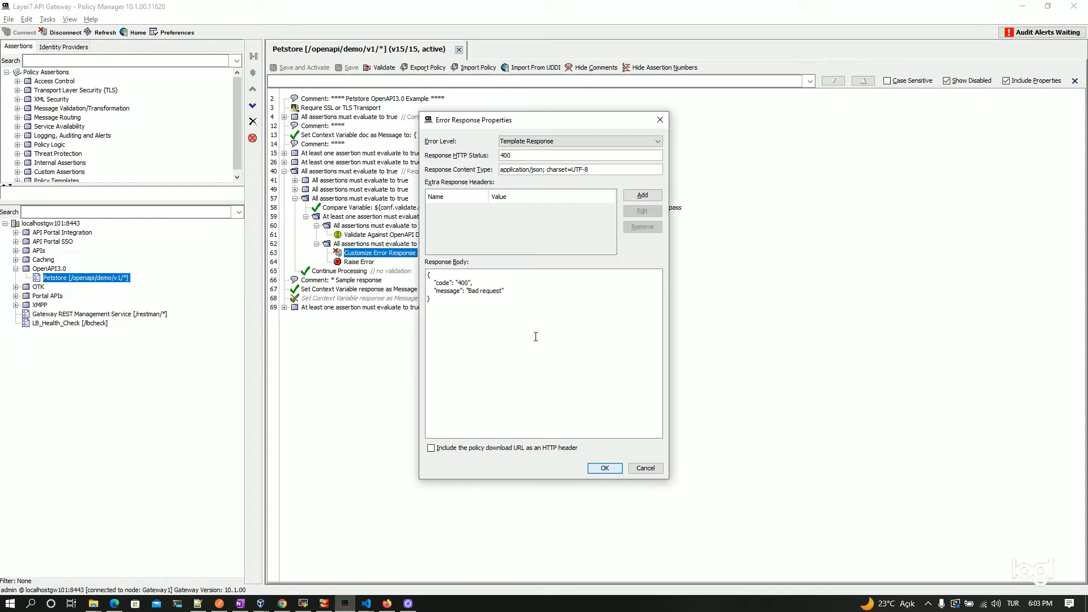
left_click(660, 121)
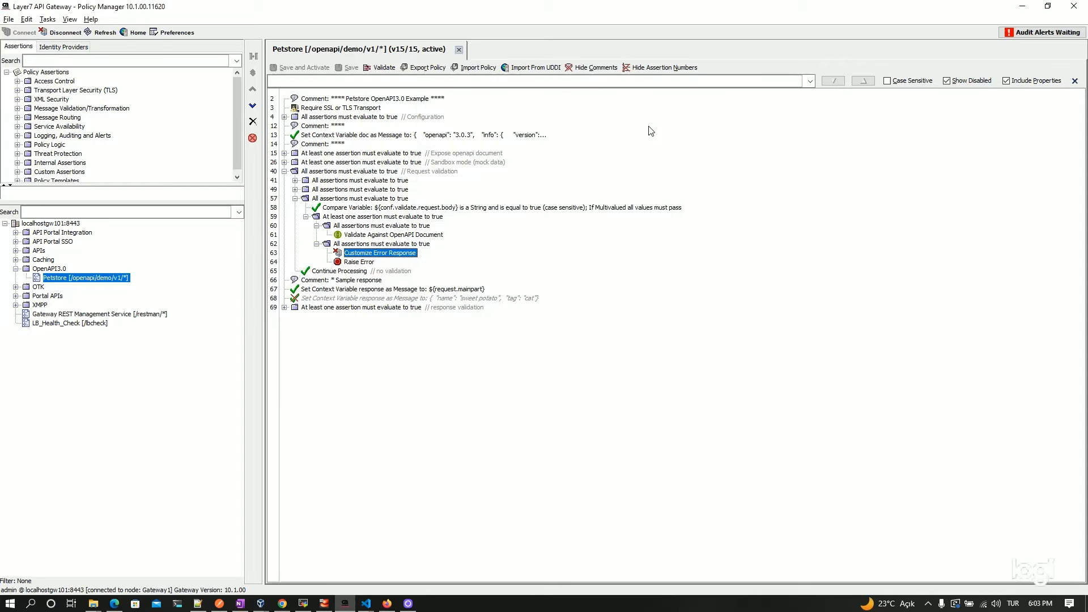
double_click(340, 172)
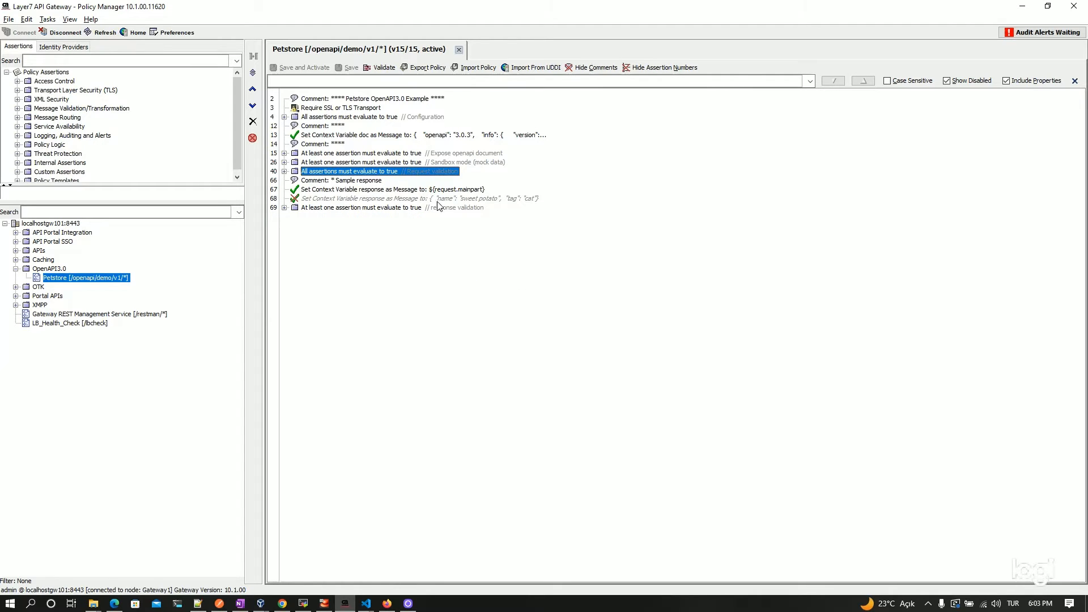
Step: Review the Sample response assertions and expand the response validation branch down to its response body comparison
left_click(328, 191)
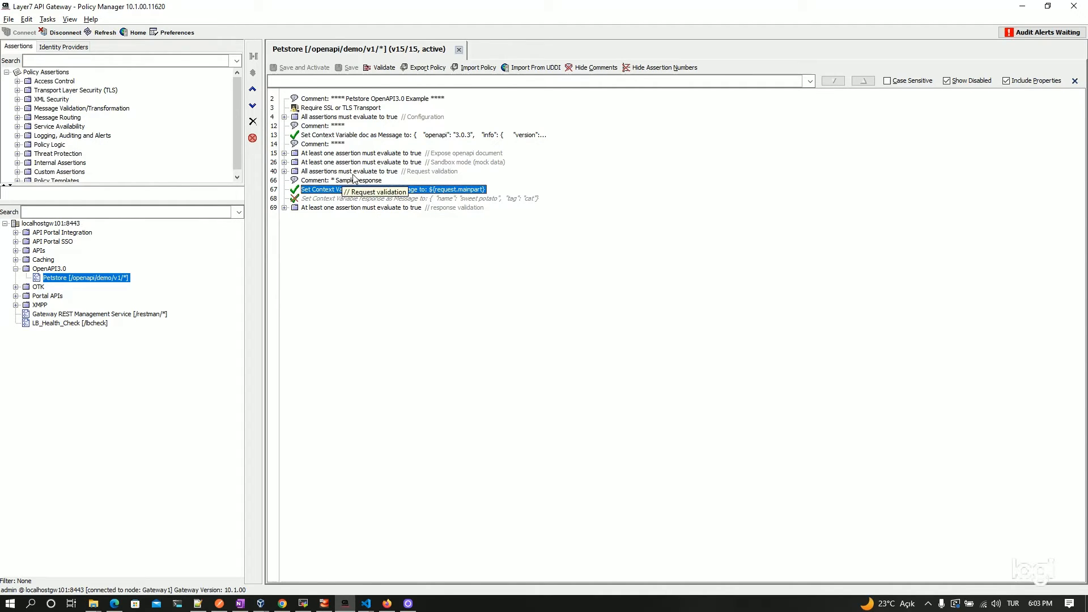
left_click(372, 181)
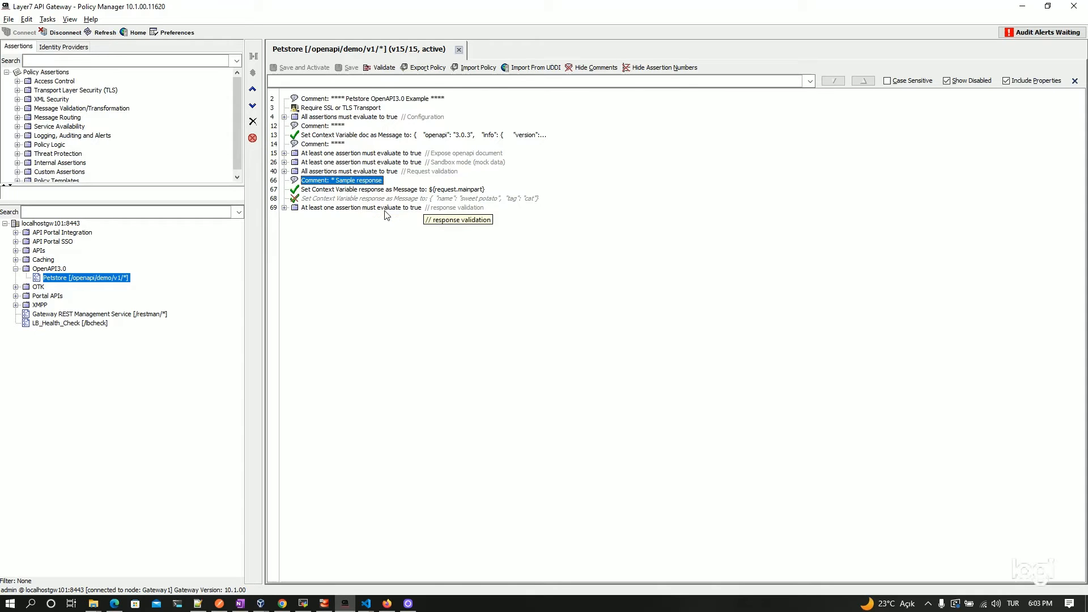
left_click(330, 208)
key("Right")
key("Right")
key("Right")
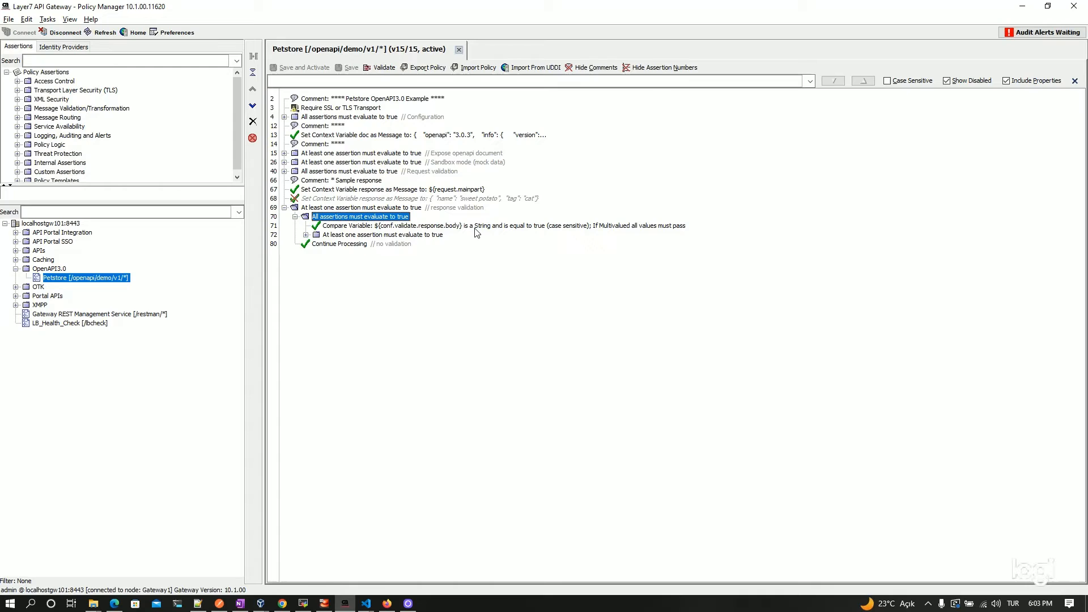
Step: Expand the nested response body checks and inspect the Evaluate JSON Path Expression V2 source variable and expression without changing them
left_click(336, 235)
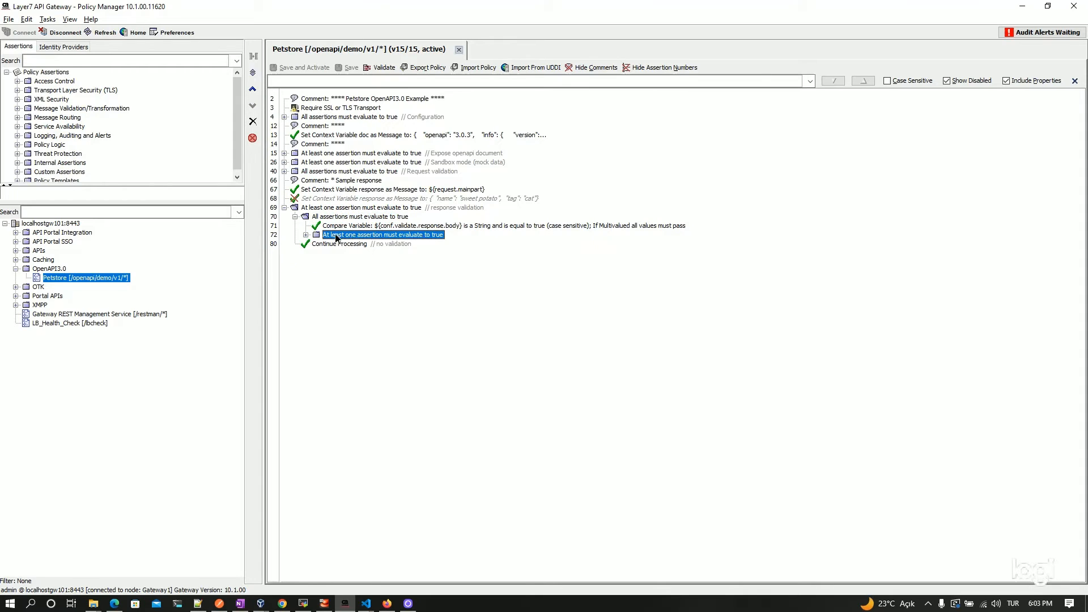
key("Right")
key("Right")
key("Right")
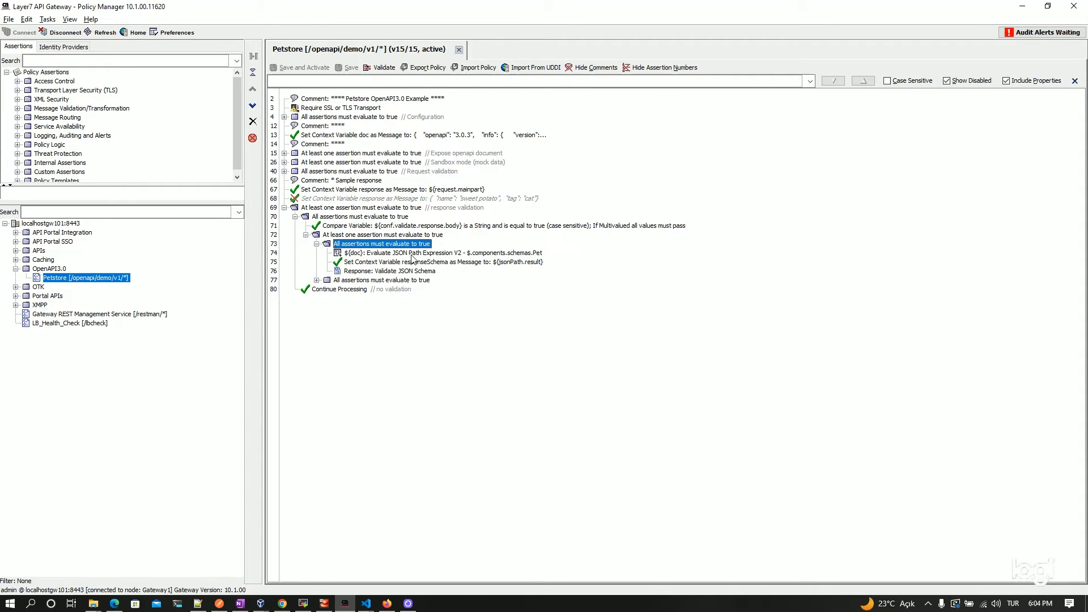
key("Right")
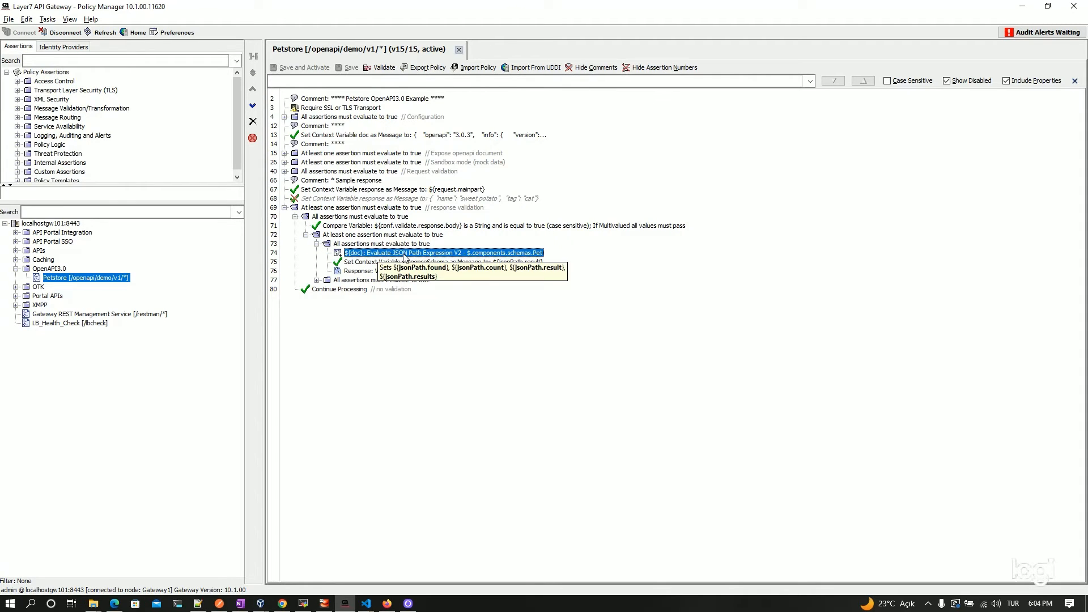
double_click(457, 254)
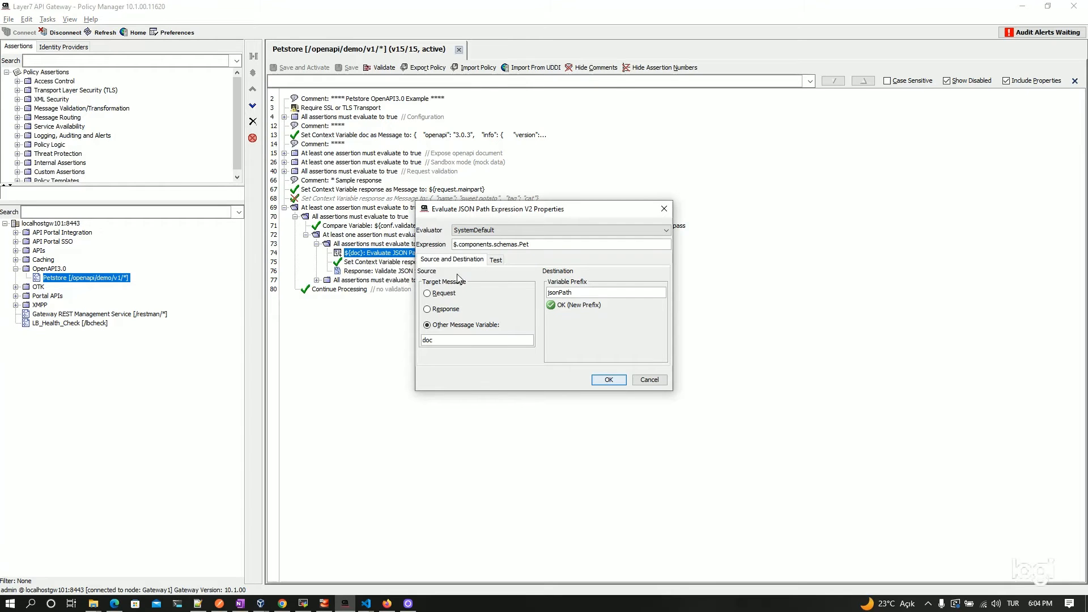
double_click(431, 340)
left_click_drag(530, 244, 457, 245)
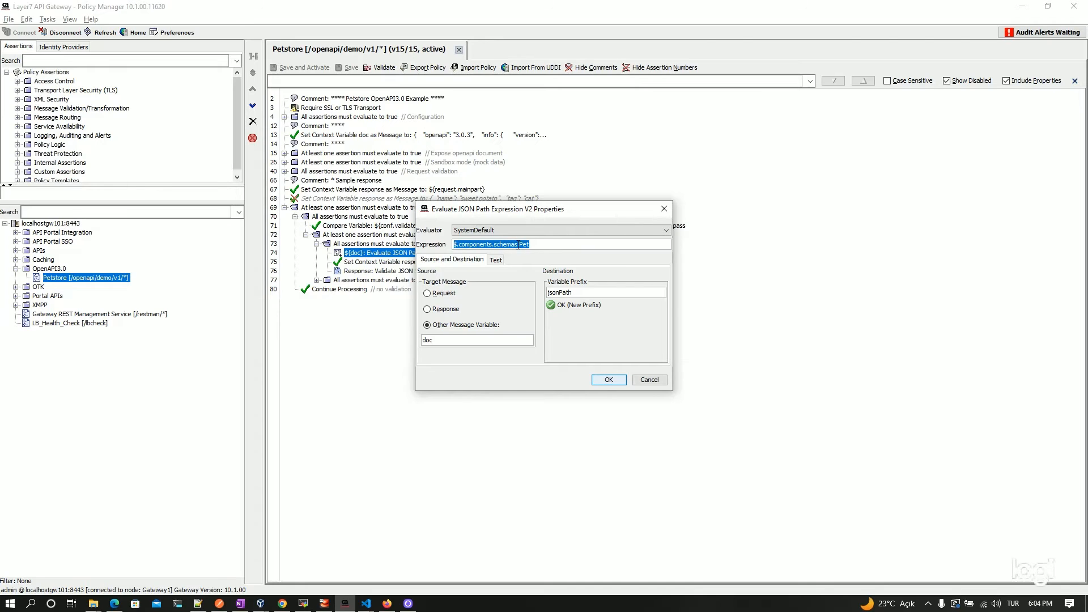
left_click(535, 244)
left_click(664, 211)
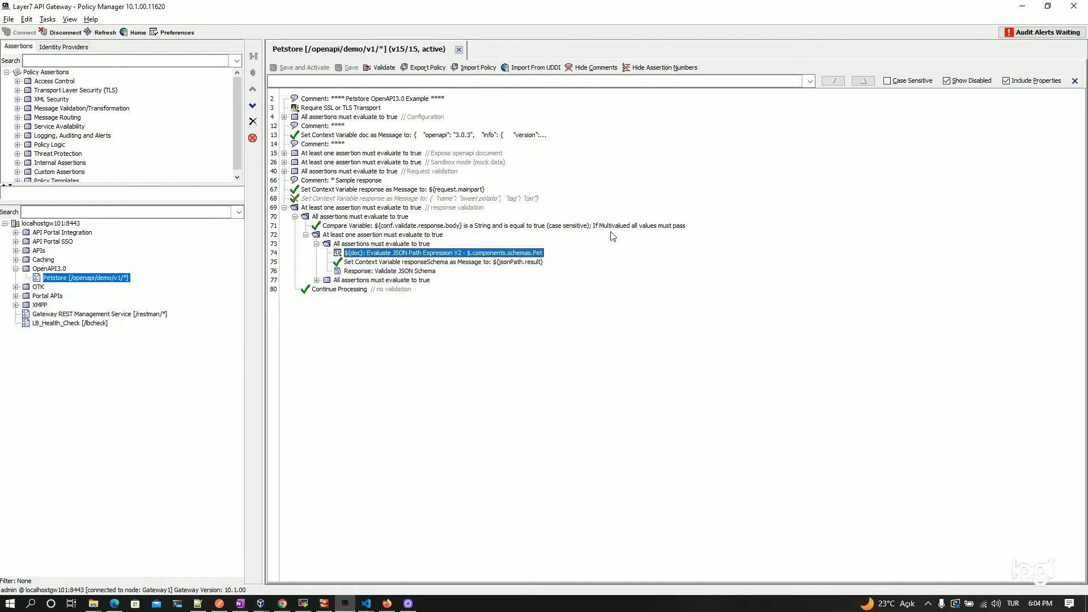
Step: Inspect the response's Validate JSON Schema properties and the template error response of its failure branch, leaving both unchanged
double_click(368, 272)
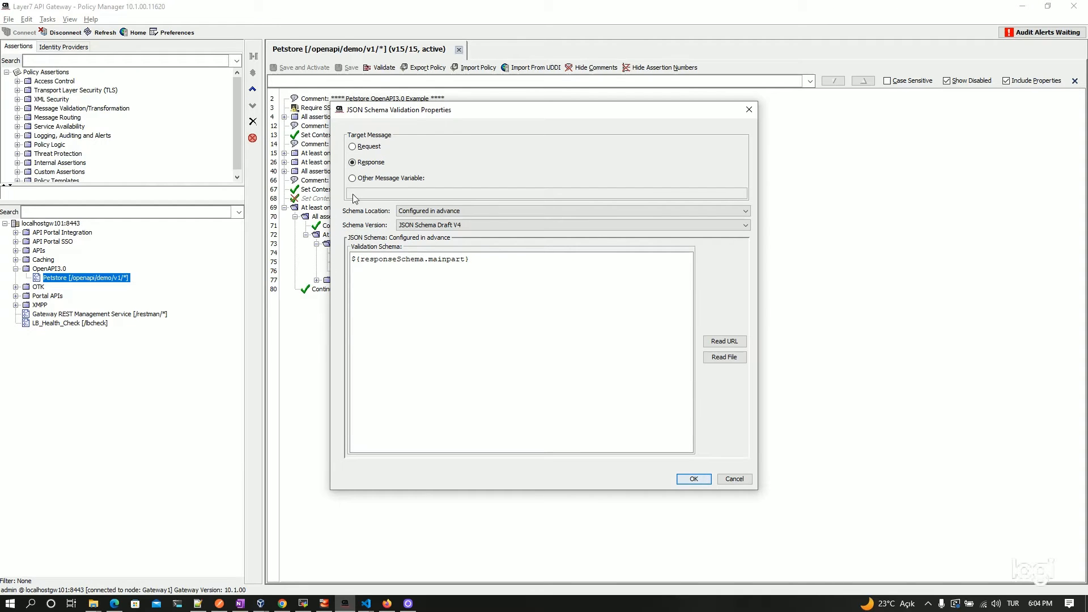
left_click(735, 479)
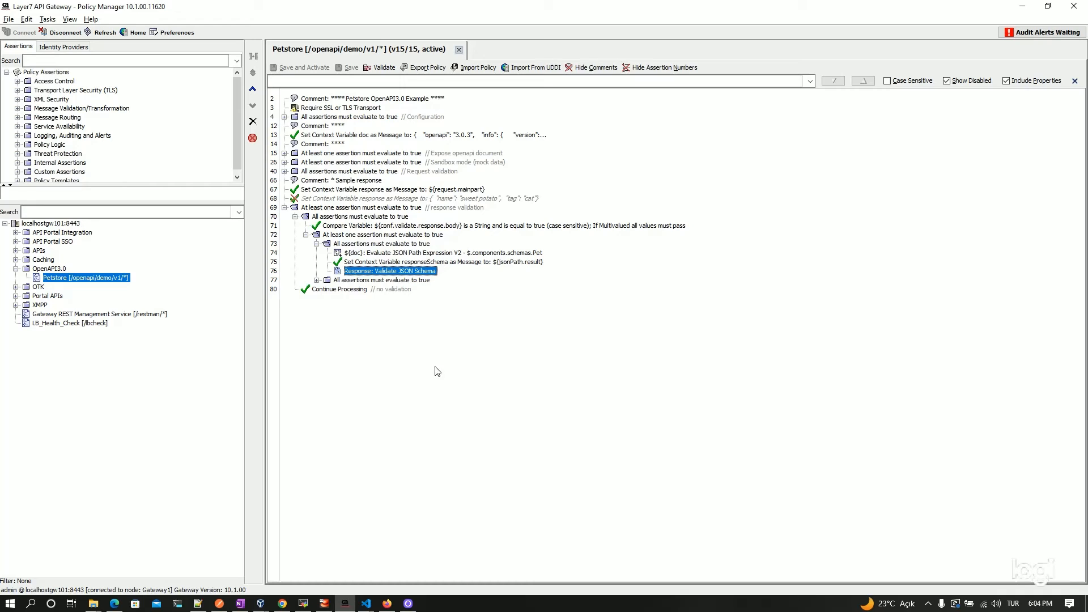
double_click(349, 281)
double_click(366, 290)
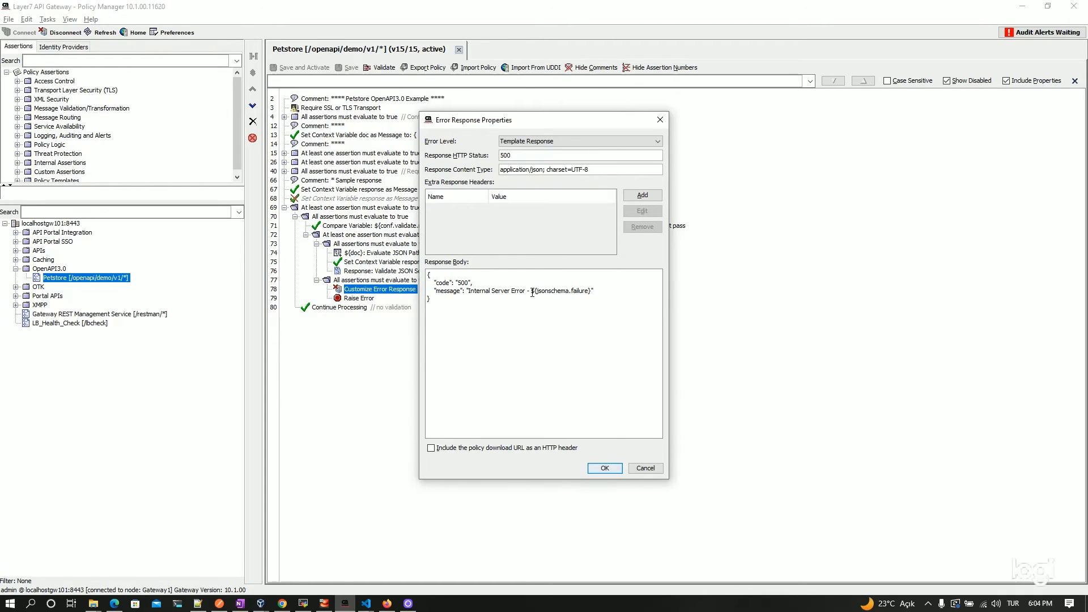
left_click_drag(531, 290, 590, 291)
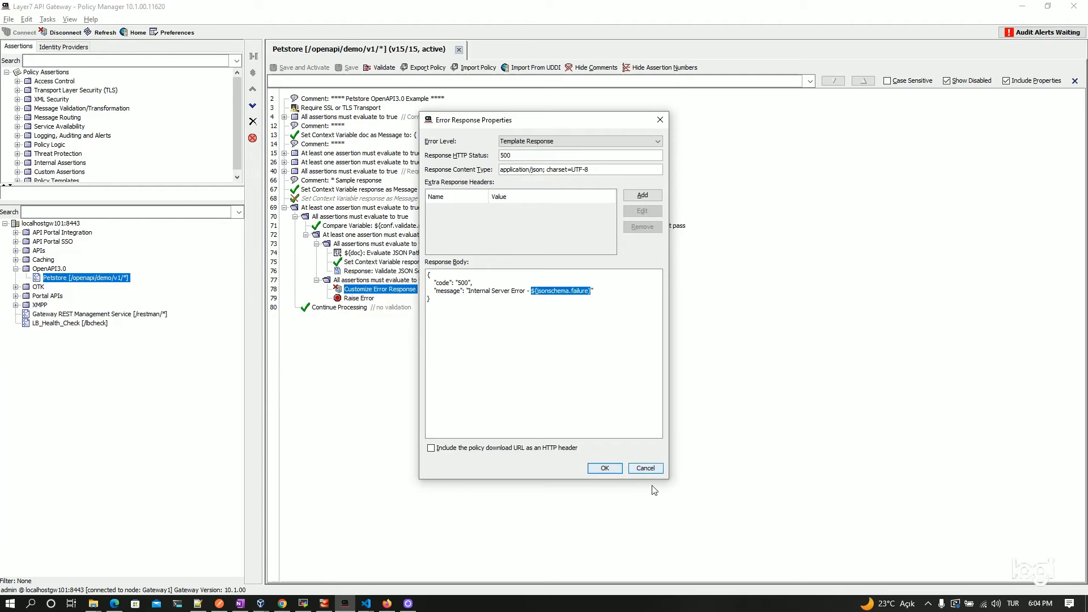
left_click(649, 468)
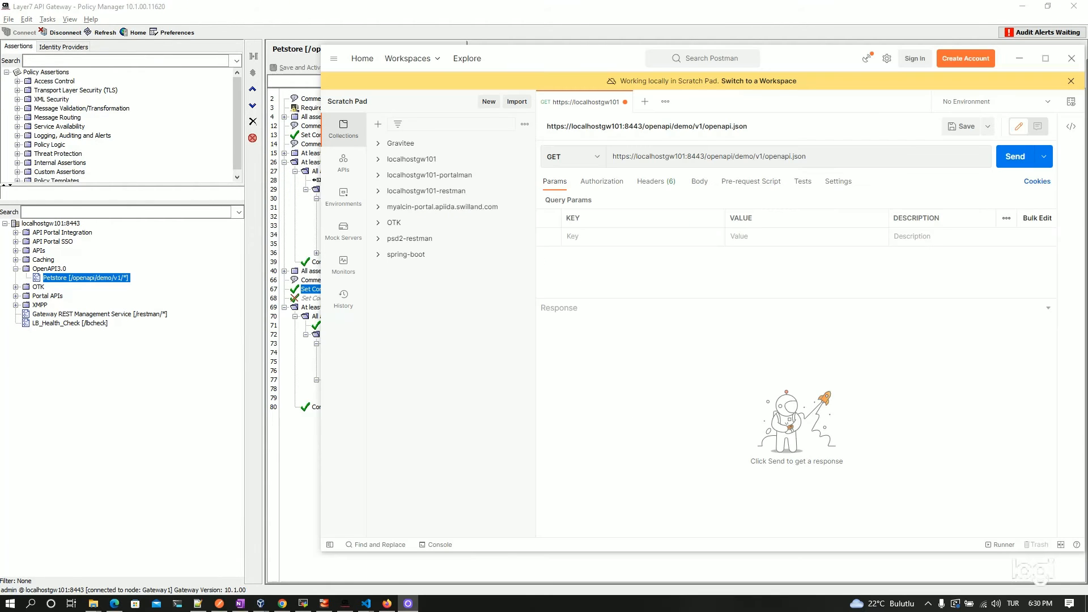
left_click(1014, 156)
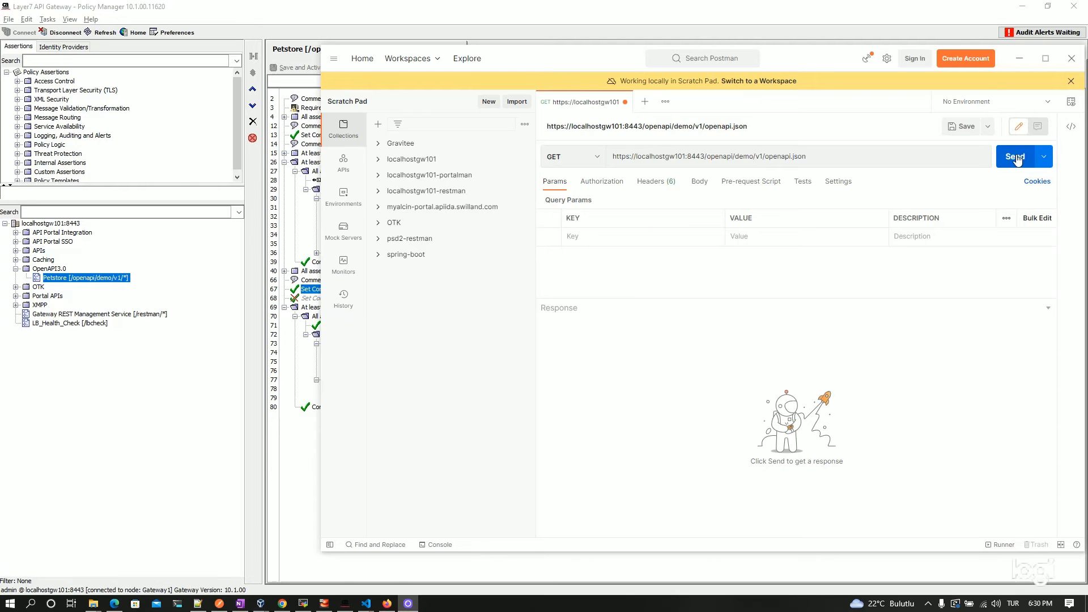
key("ctrl+a")
key("ctrl+c")
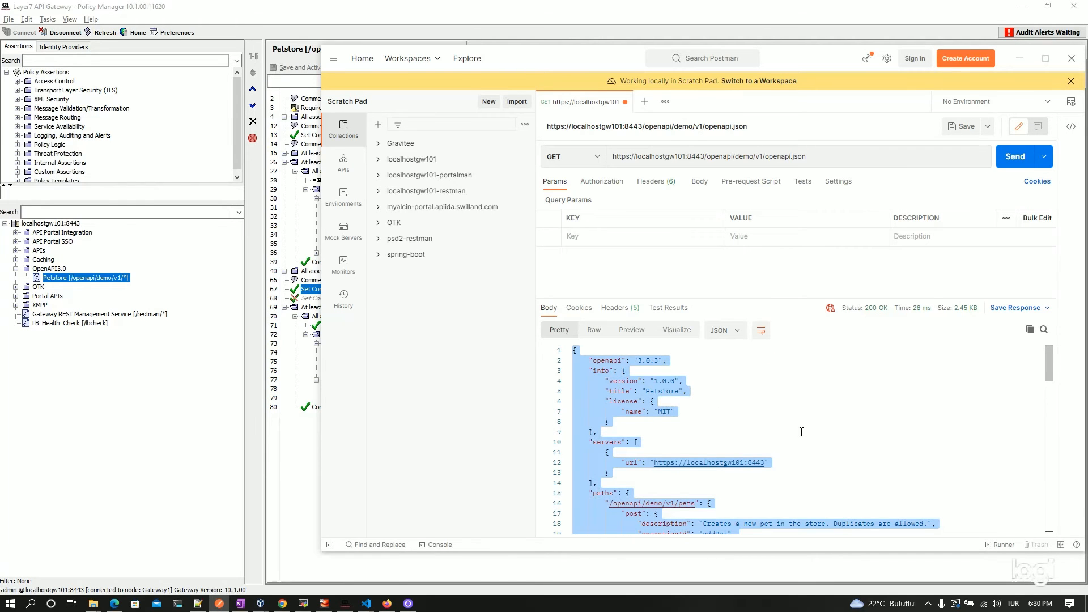
Step: Import the copied OpenAPI document as raw text to generate the Petstore collection
left_click(506, 102)
left_click(562, 171)
key("ctrl+v")
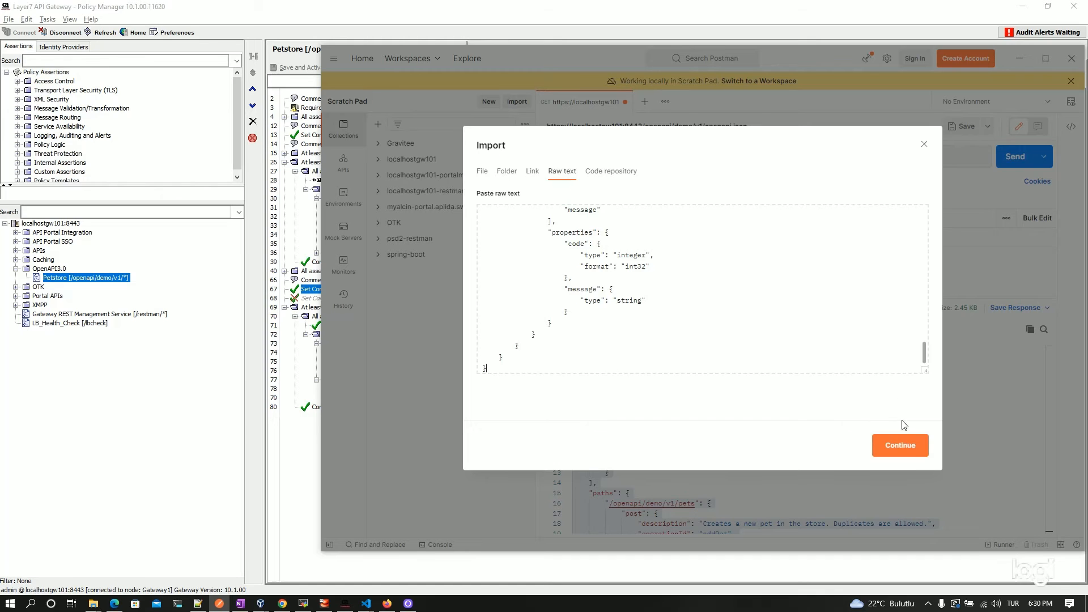
left_click(912, 448)
left_click(913, 445)
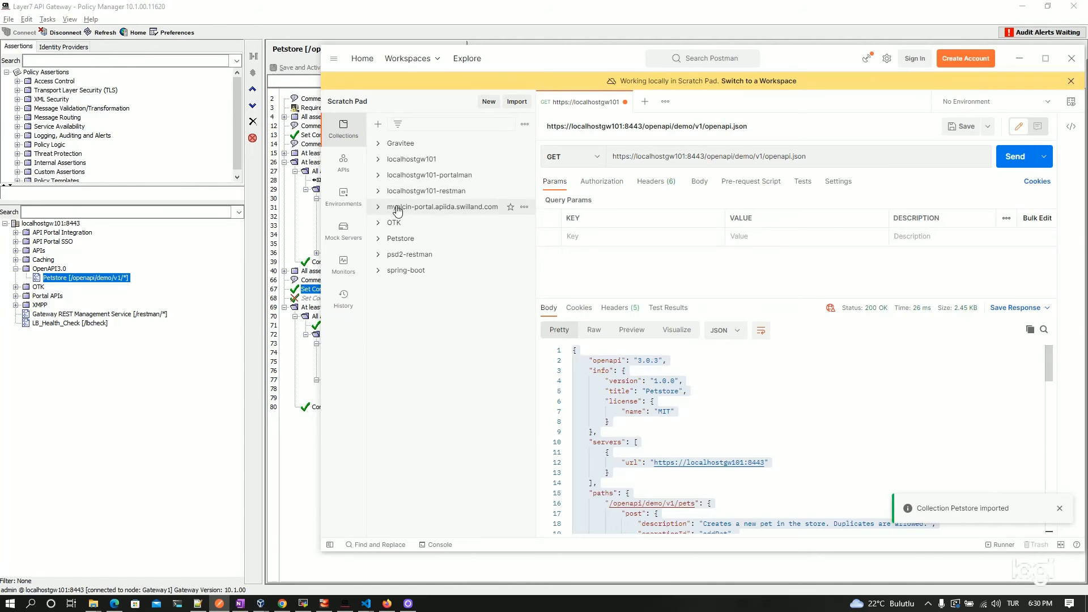
Step: Open the add Pet request in the Petstore collection and place the cursor in its raw JSON body
left_click(400, 239)
left_click(420, 254)
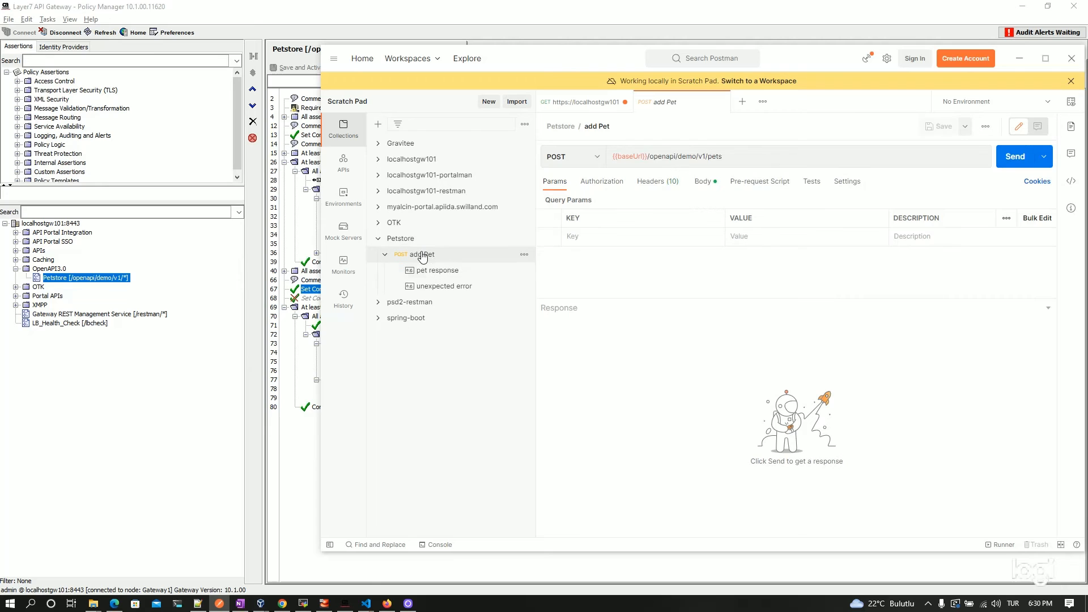
left_click(704, 182)
left_click(658, 254)
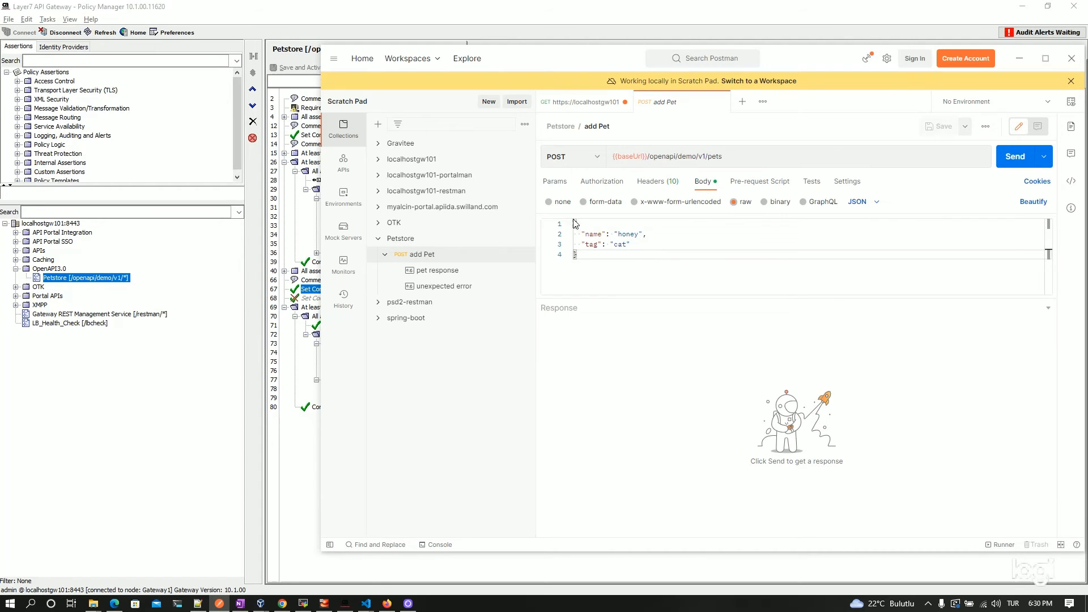
Step: Send the add Pet POST request with name "honey" and tag "cat" and review the returned JSON
left_click(1015, 157)
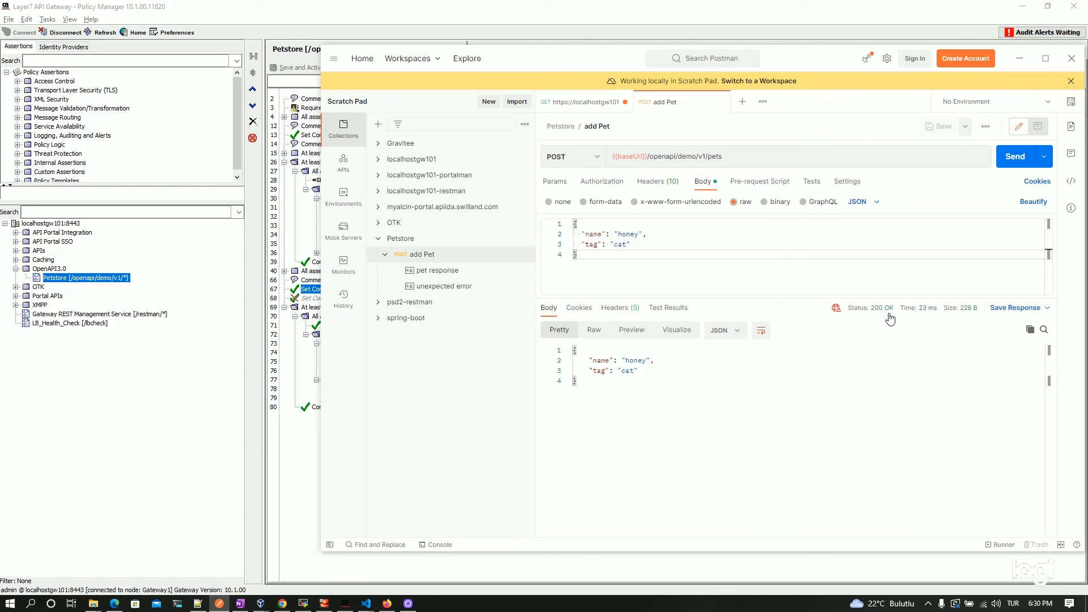
left_click_drag(577, 382, 573, 350)
left_click(635, 363)
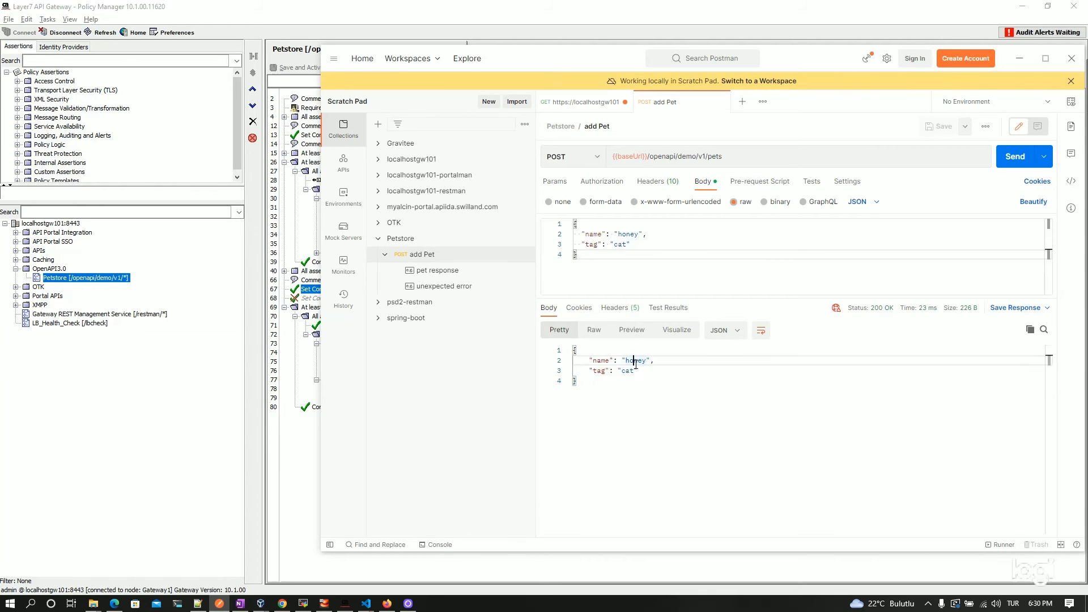
Step: Switch the add Pet request's method to GET and send it to {{baseUrl}}/openapi/demo/v1/pets
left_click(597, 157)
left_click(570, 183)
key("ctrl+Return")
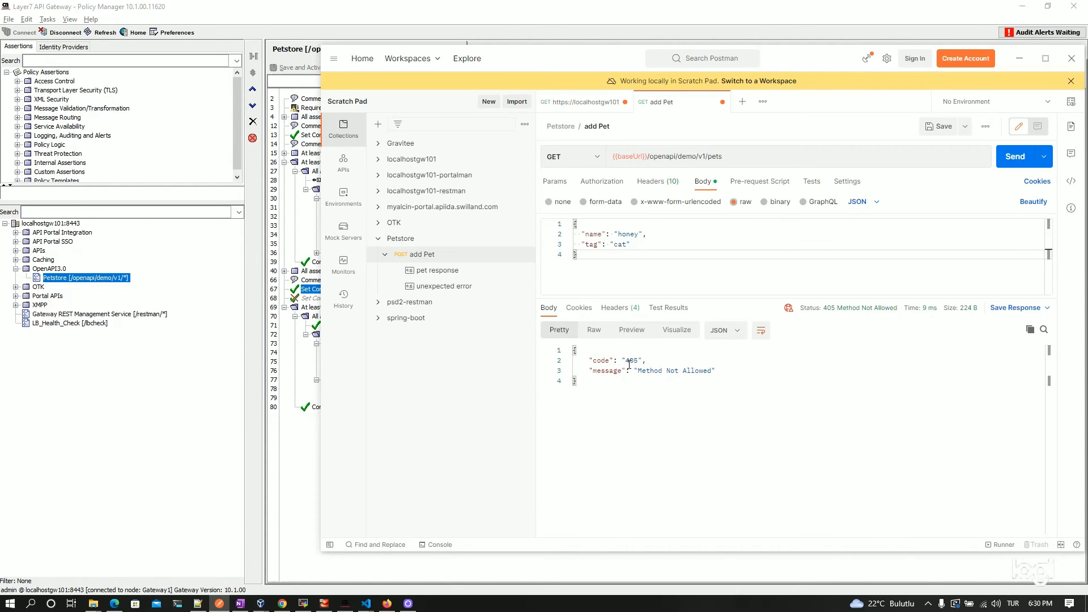
Step: Set the method back to POST and send the request to the path {{baseUrl}}/openapi/demo/v1/pets/dummy
left_click(597, 157)
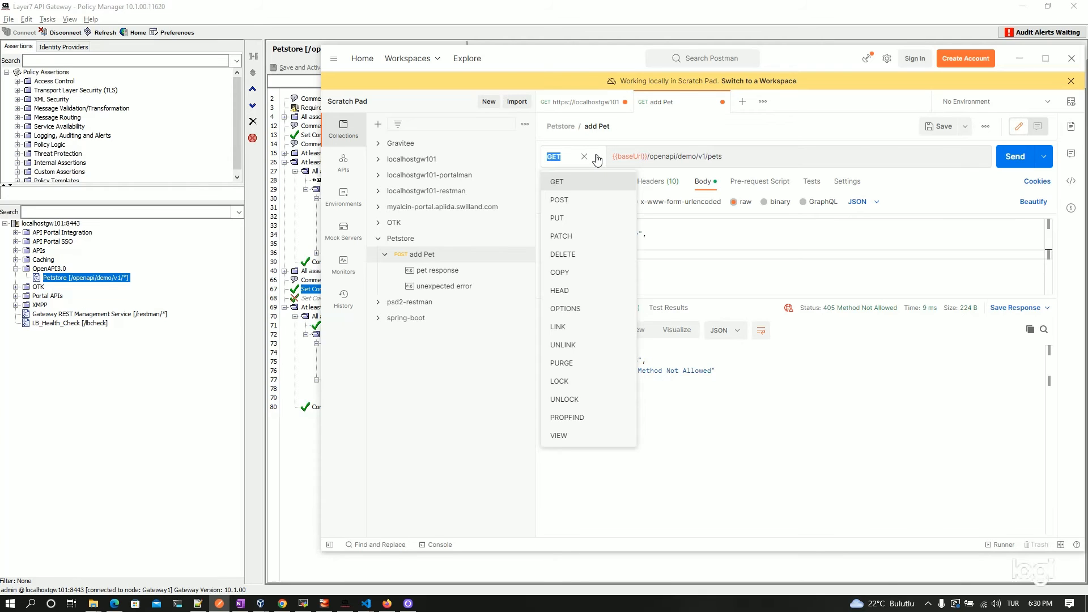
left_click(561, 199)
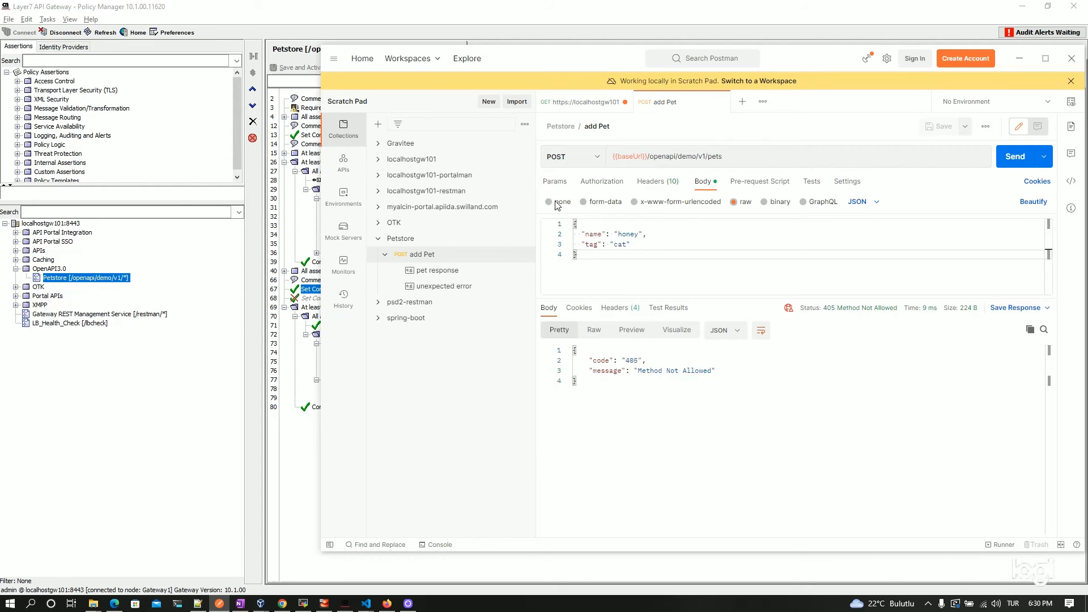
left_click(771, 159)
type("/")
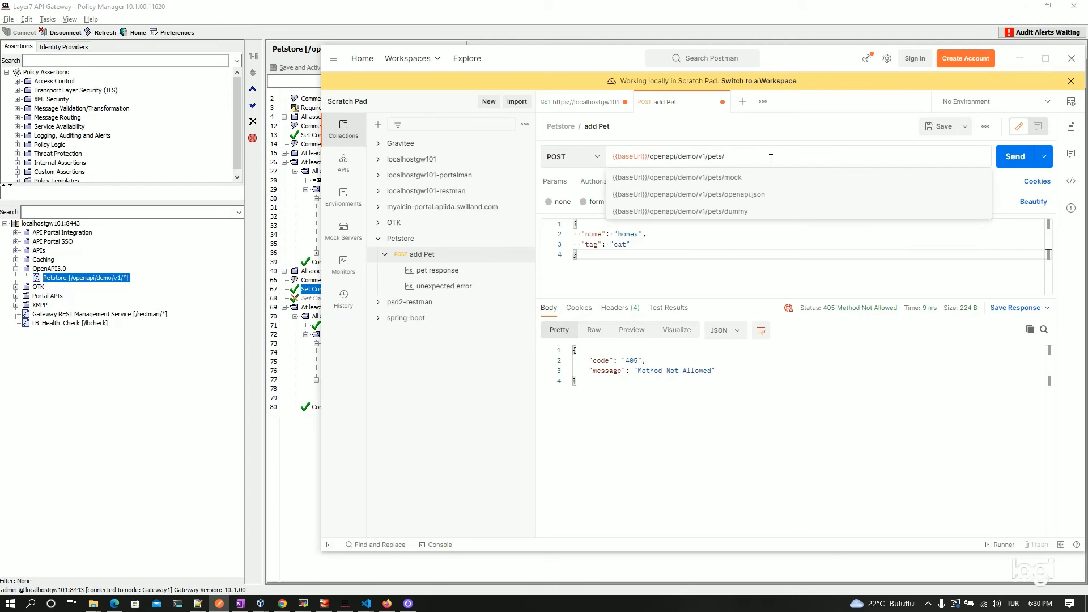
type("dummy")
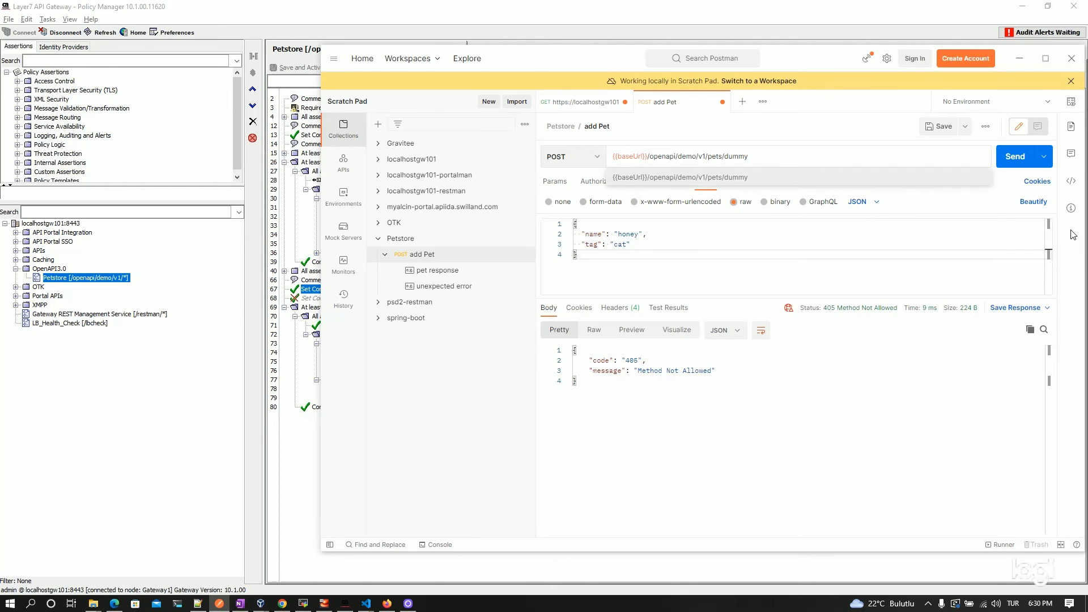
left_click(1015, 157)
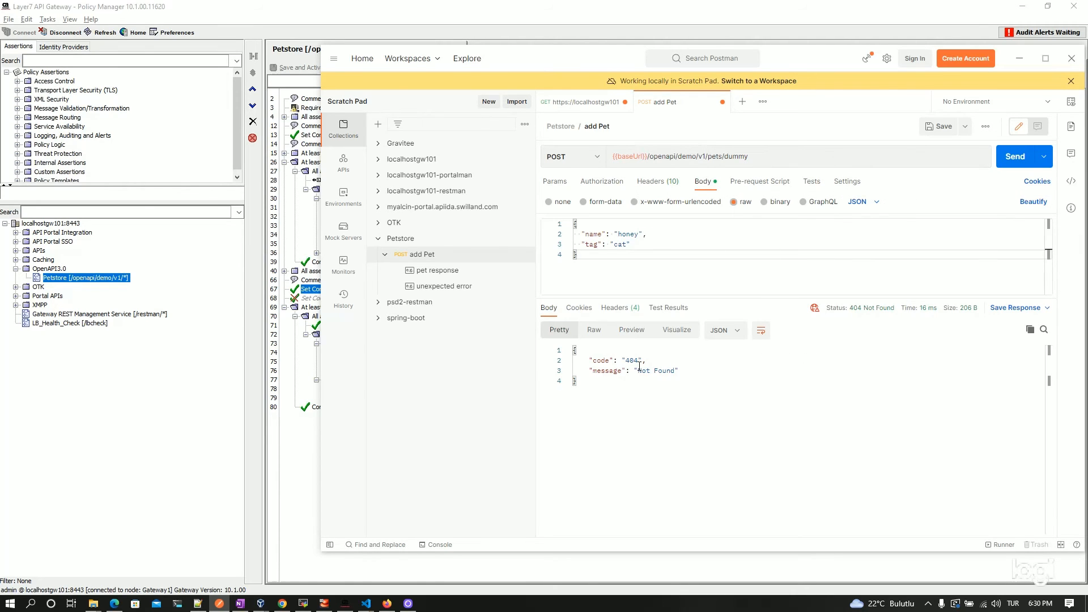
Step: Replace "dummy" with "mock" in the request URL, send the POST request and review the returned JSON
double_click(736, 156)
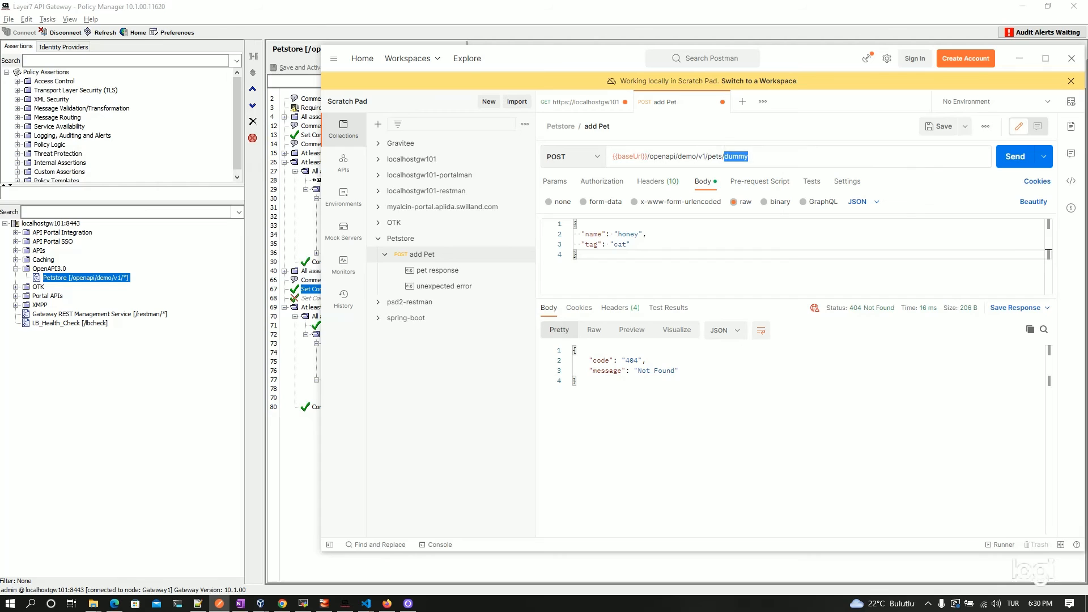
type("moc")
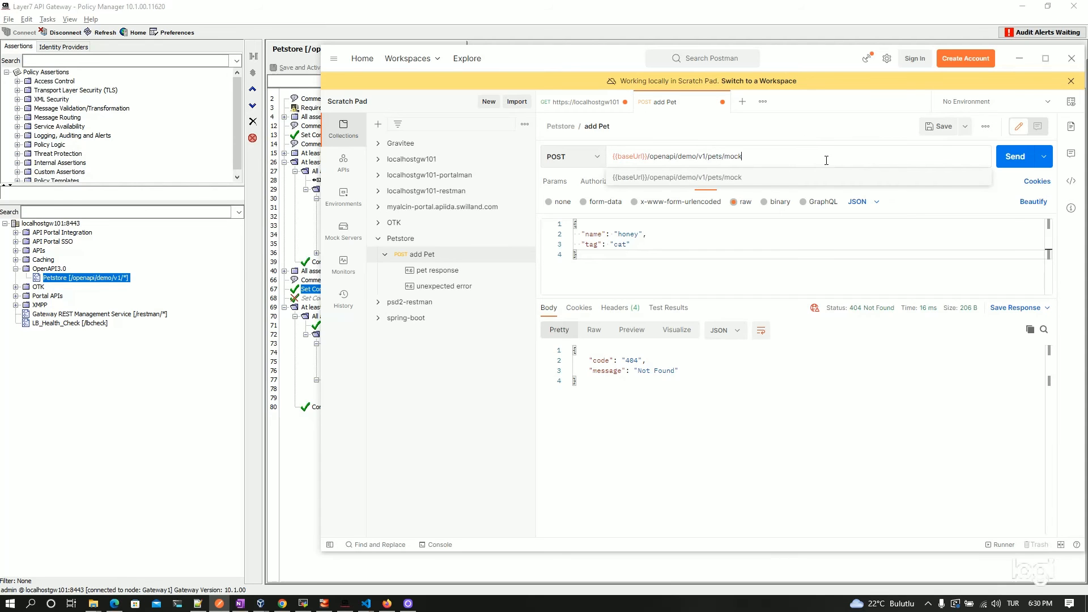
type("k")
left_click(868, 439)
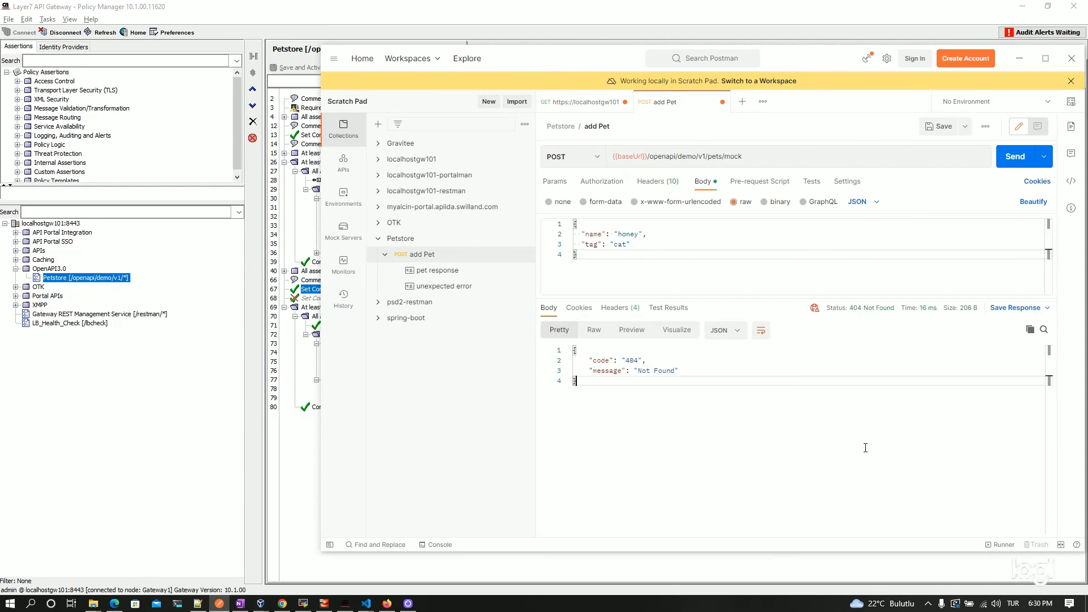
left_click(1008, 159)
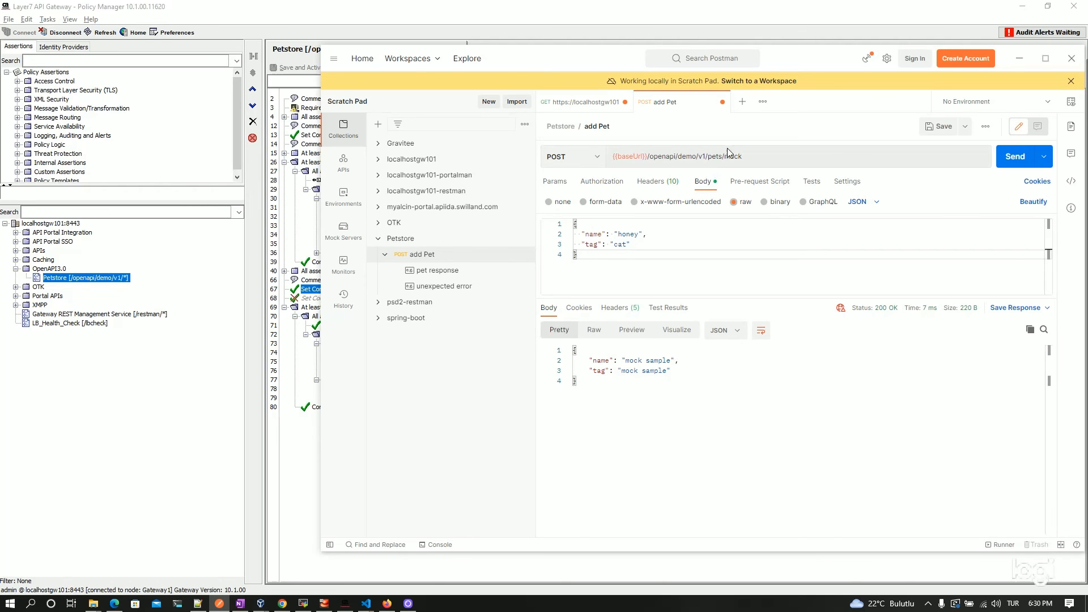
left_click_drag(590, 361, 680, 379)
left_click(689, 385)
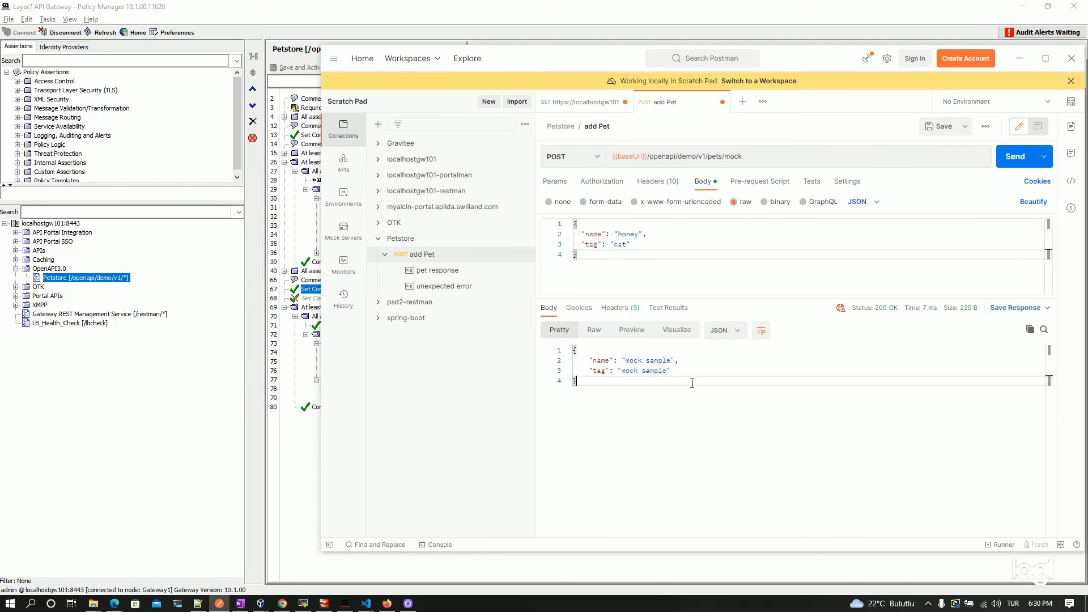
Step: Set the pet name to "honey honey" in the JSON body and send the POST request to {{baseUrl}}/openapi/demo/v1/pets
double_click(627, 234)
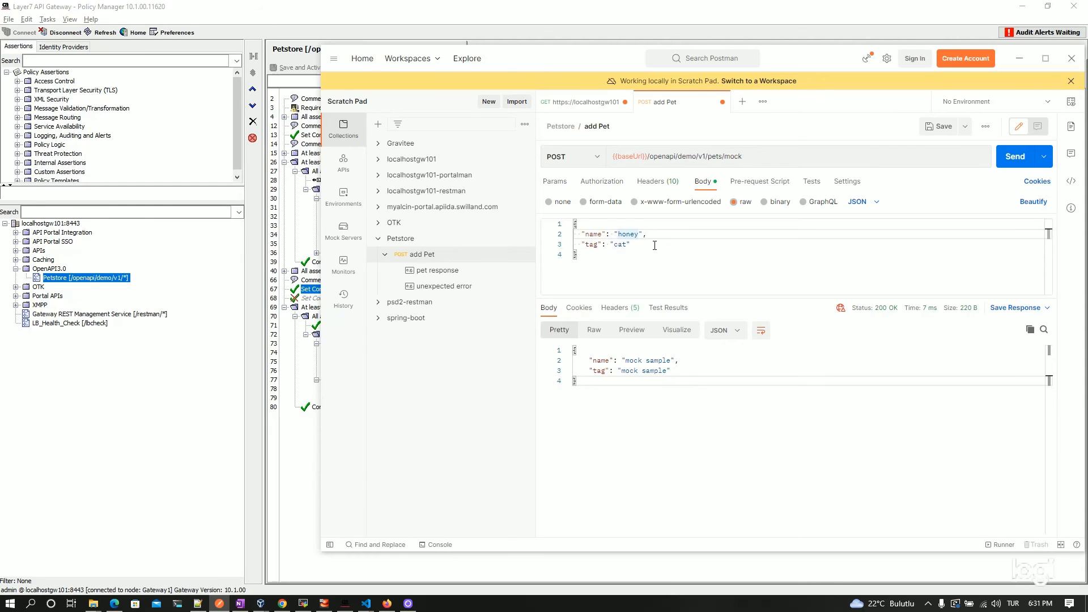
key("Right")
type("honey")
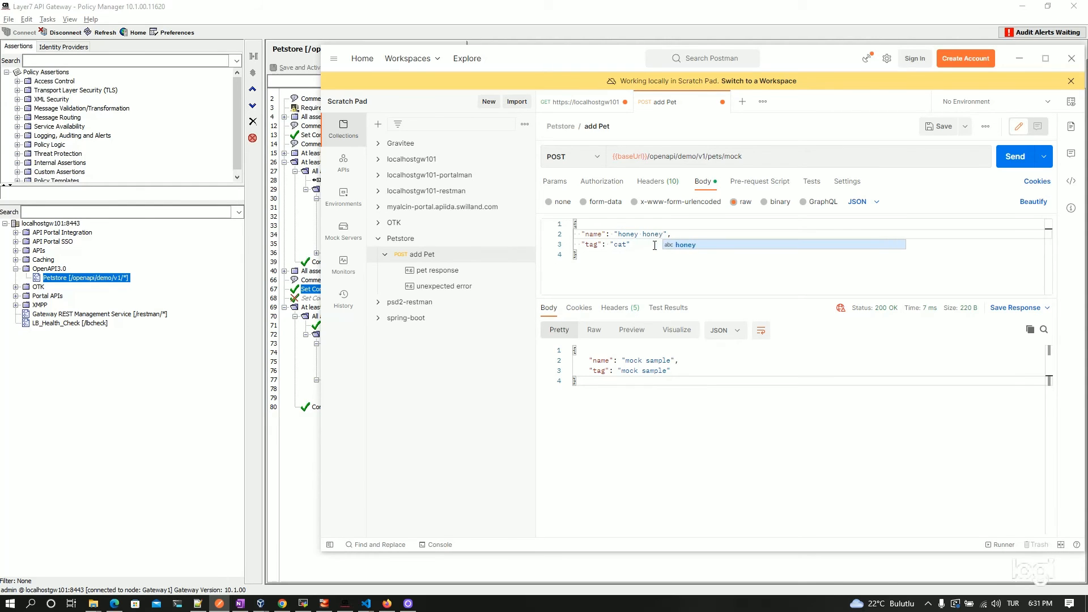
left_click(654, 245)
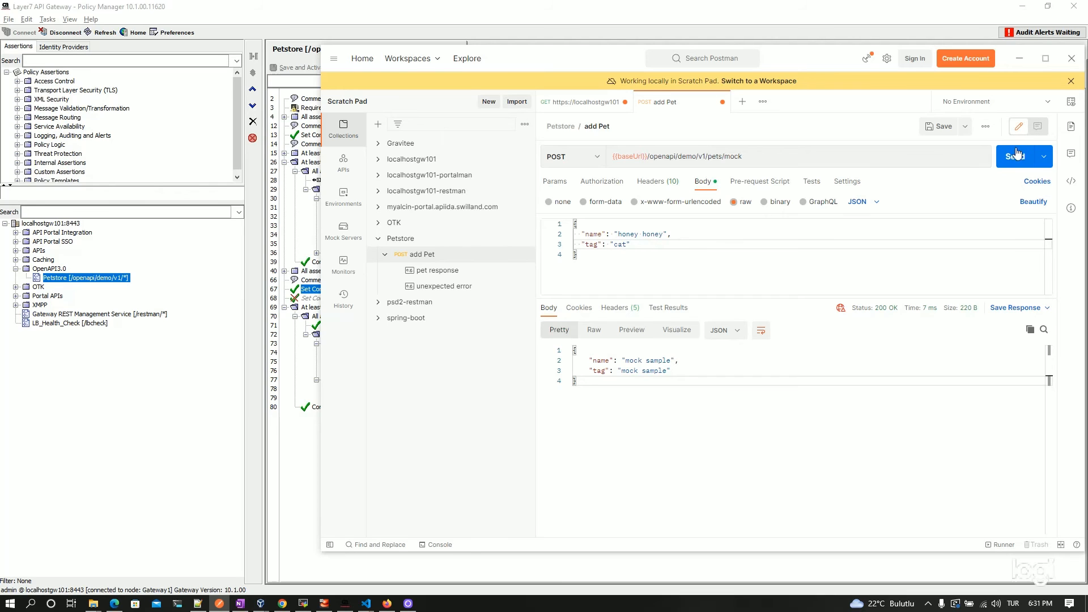
double_click(732, 157)
key("BackSpace")
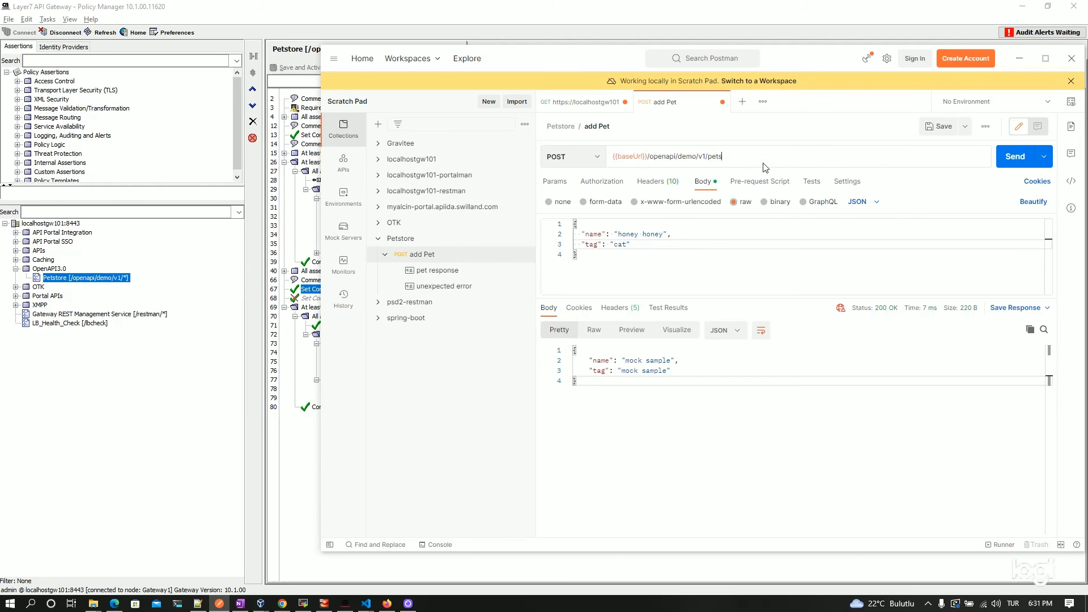
left_click(1012, 157)
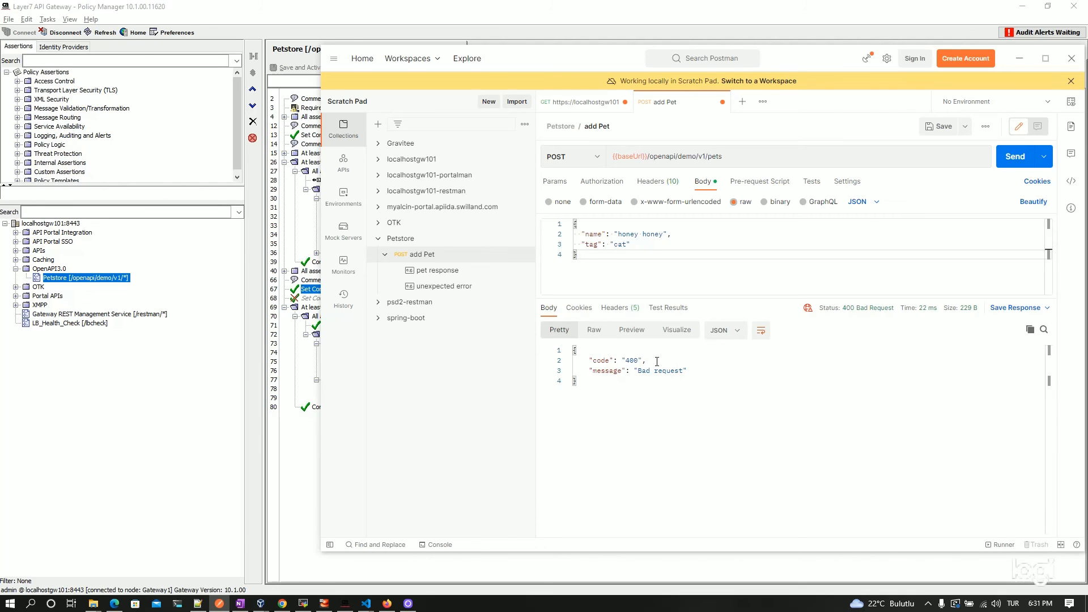
Step: Set the pet name in the JSON body back to "honey" and resend the POST request
double_click(652, 235)
key("BackSpace")
key("BackSpace")
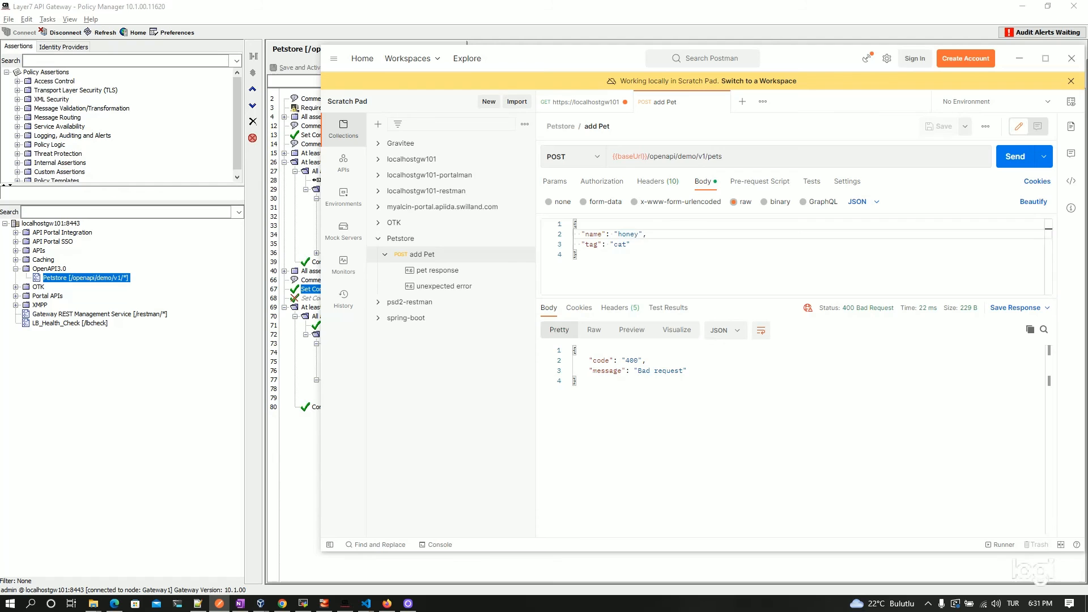
left_click(1016, 156)
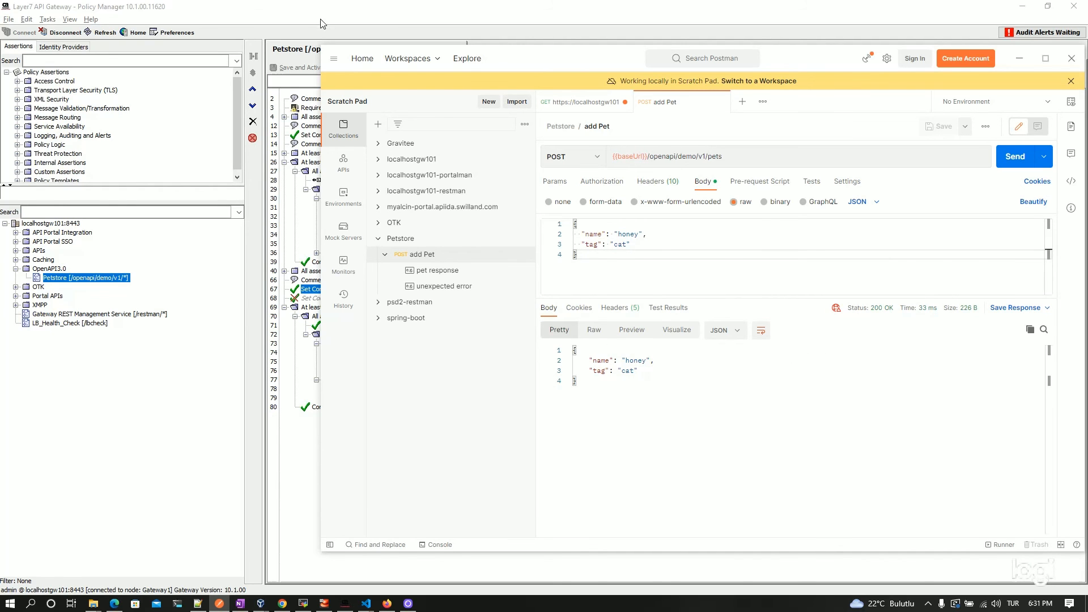
Step: In Policy Manager, switch the sample response from ${request.mainpart} to the disabled "sweet potato" message, then save and activate the policy
left_click(409, 9)
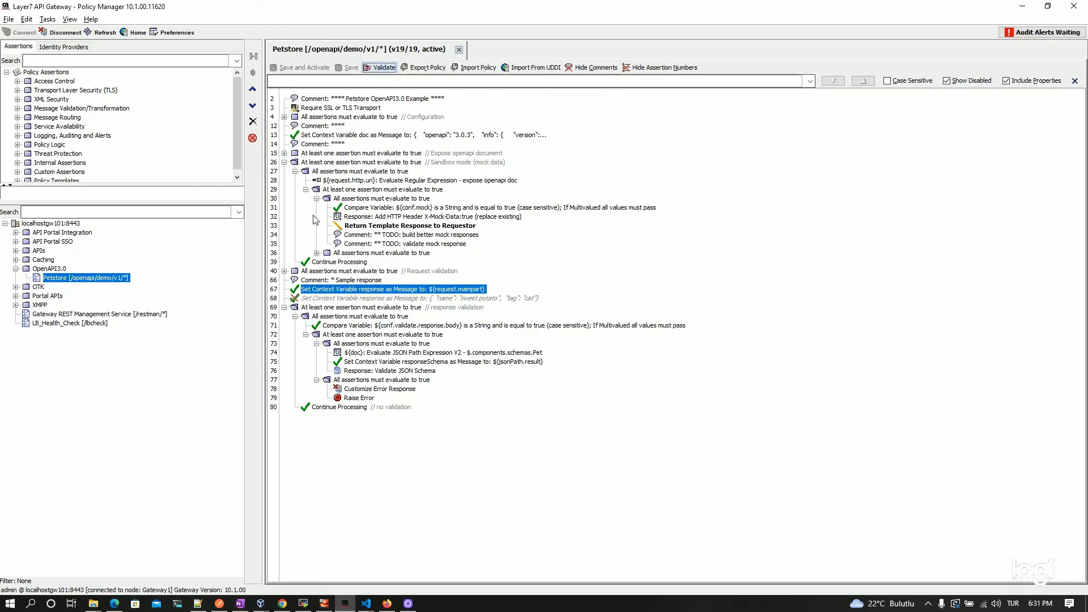
double_click(312, 163)
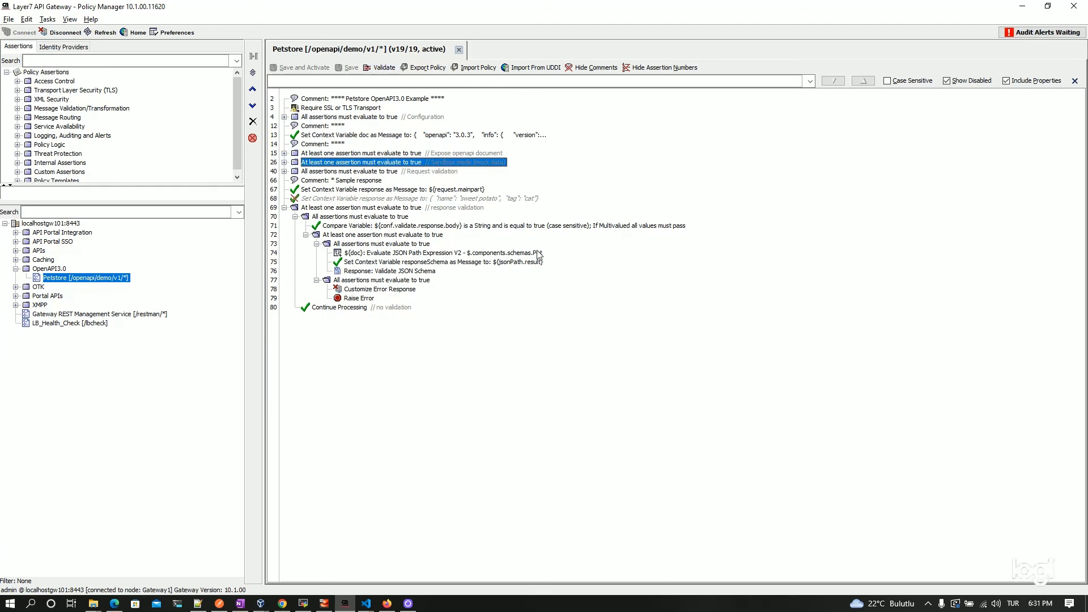
left_click(332, 200)
left_click(253, 138)
left_click(318, 193)
left_click(252, 138)
left_click(379, 200)
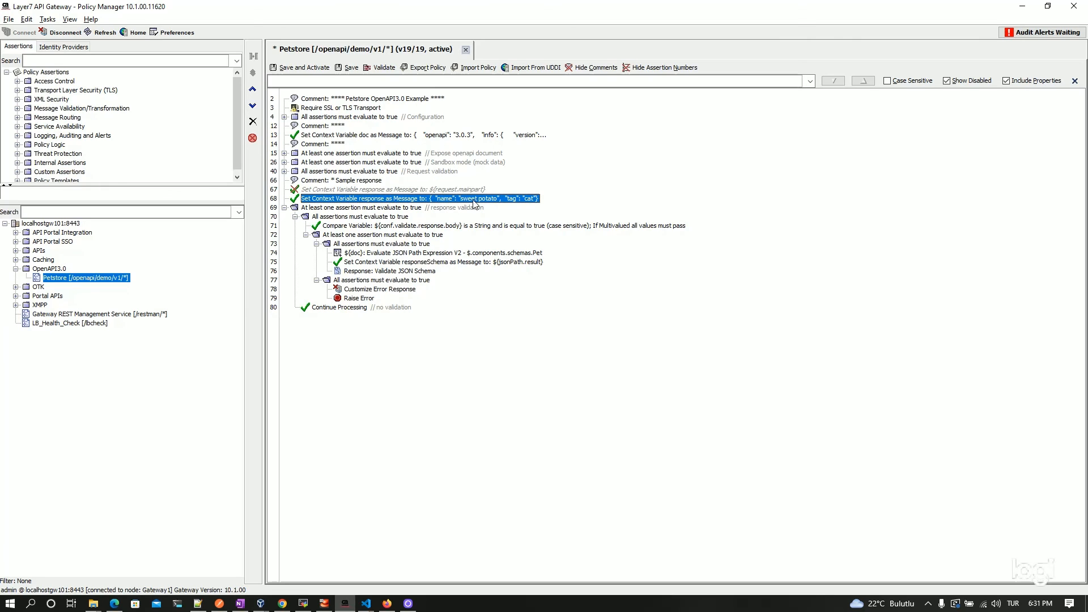
left_click(427, 193)
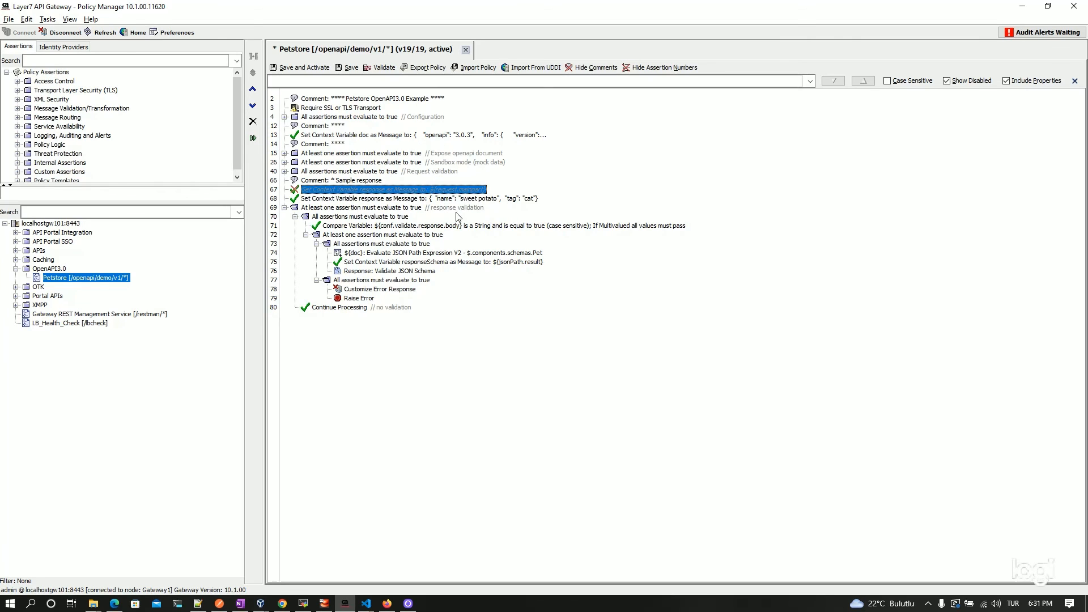
left_click(304, 68)
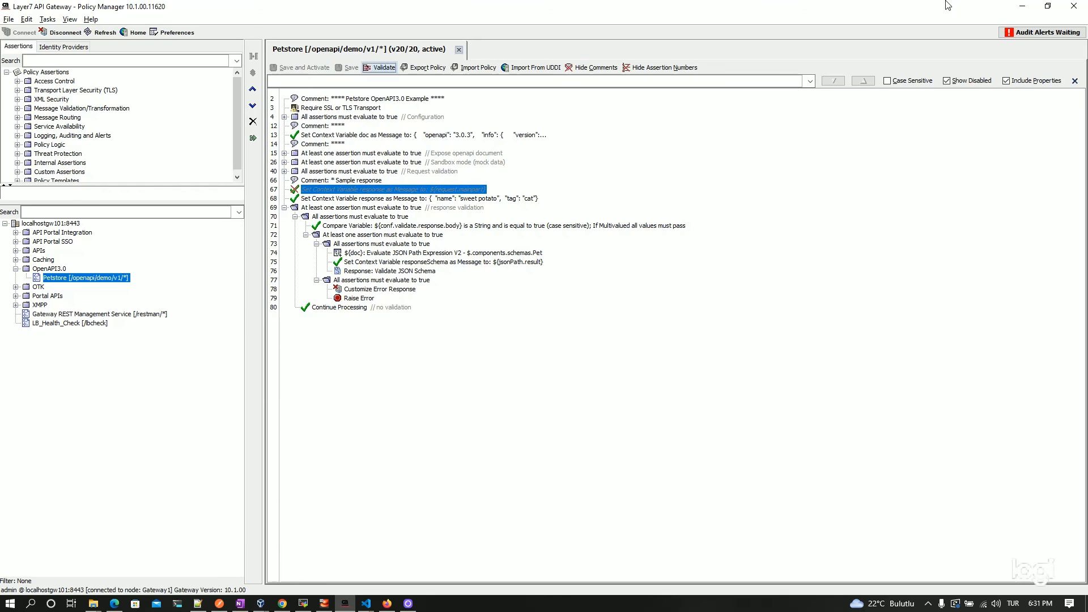
Step: Return to Postman, resend the add Pet POST request and examine the message in the response body
left_click(1022, 5)
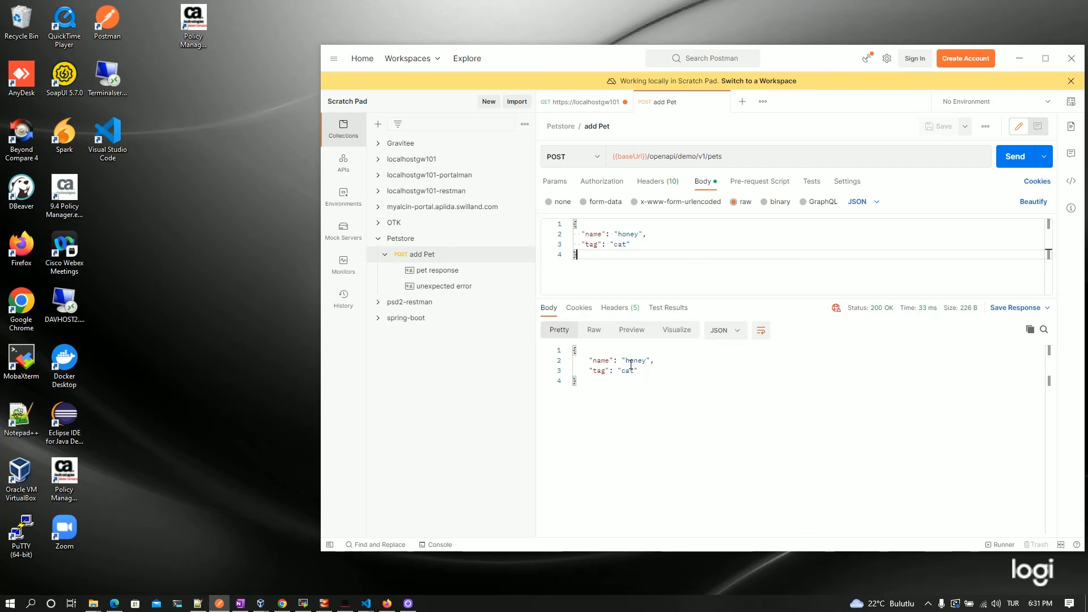
left_click(1010, 149)
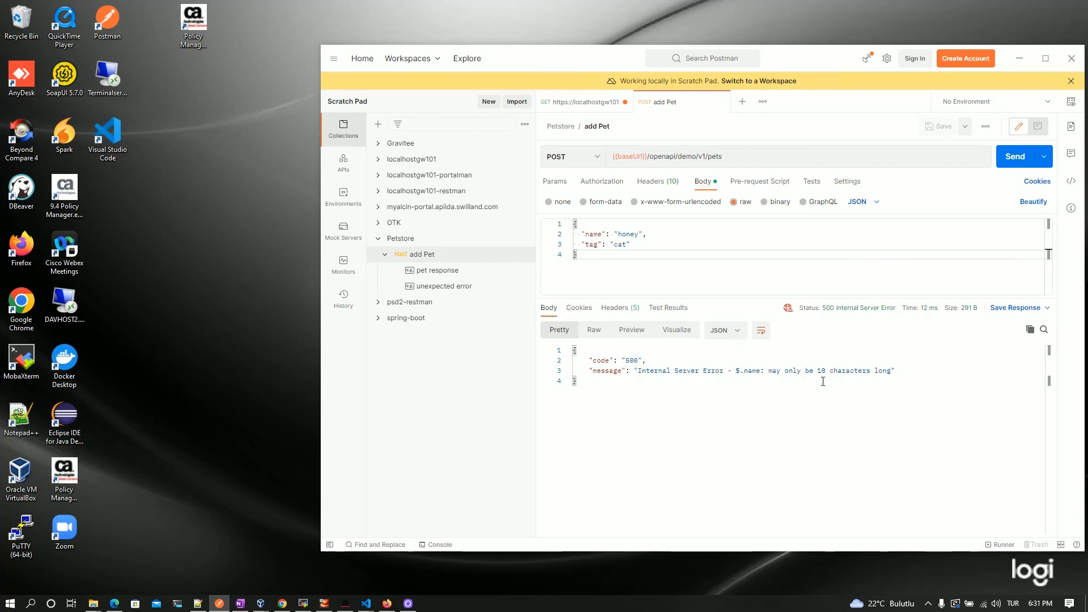
double_click(639, 371)
left_click(747, 382)
left_click_drag(735, 372, 897, 371)
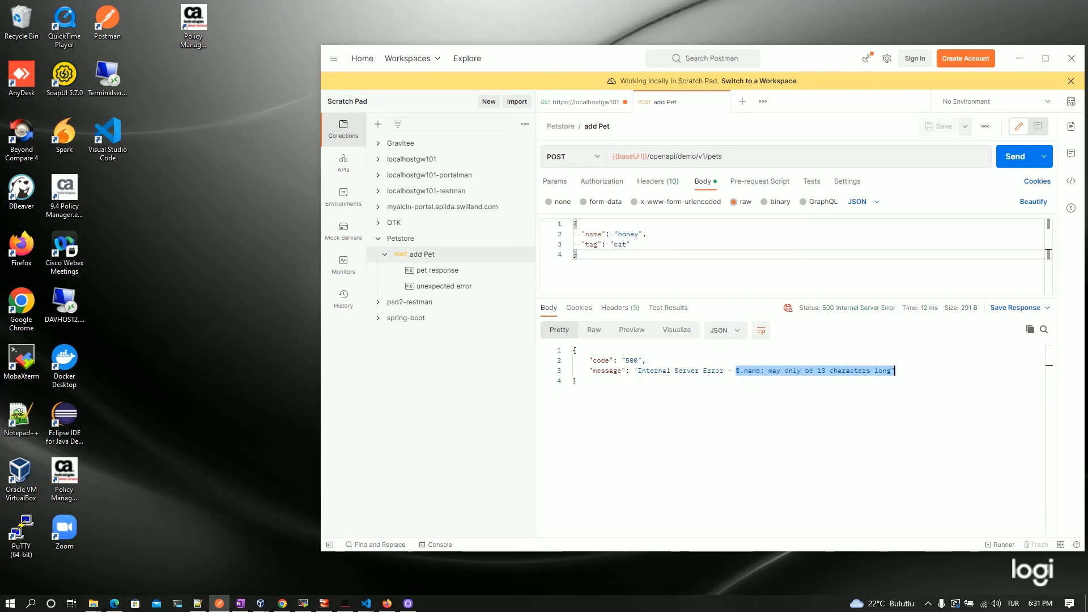